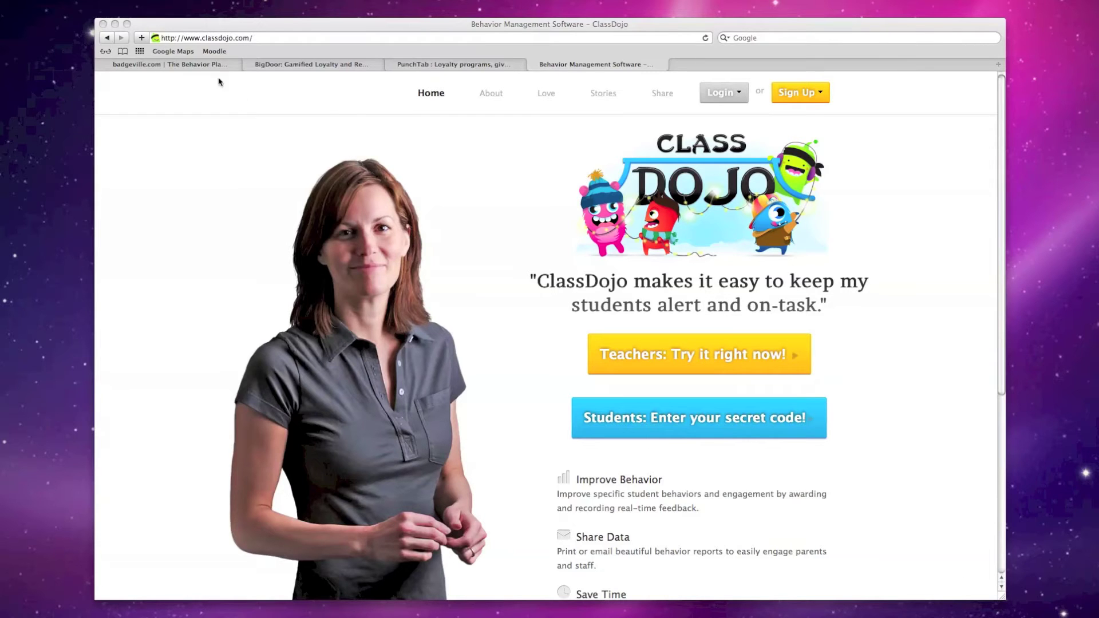
Browse the Badgeville, BigDoor and PunchTab sites, then return to the ClassDojo home page
click(204, 60)
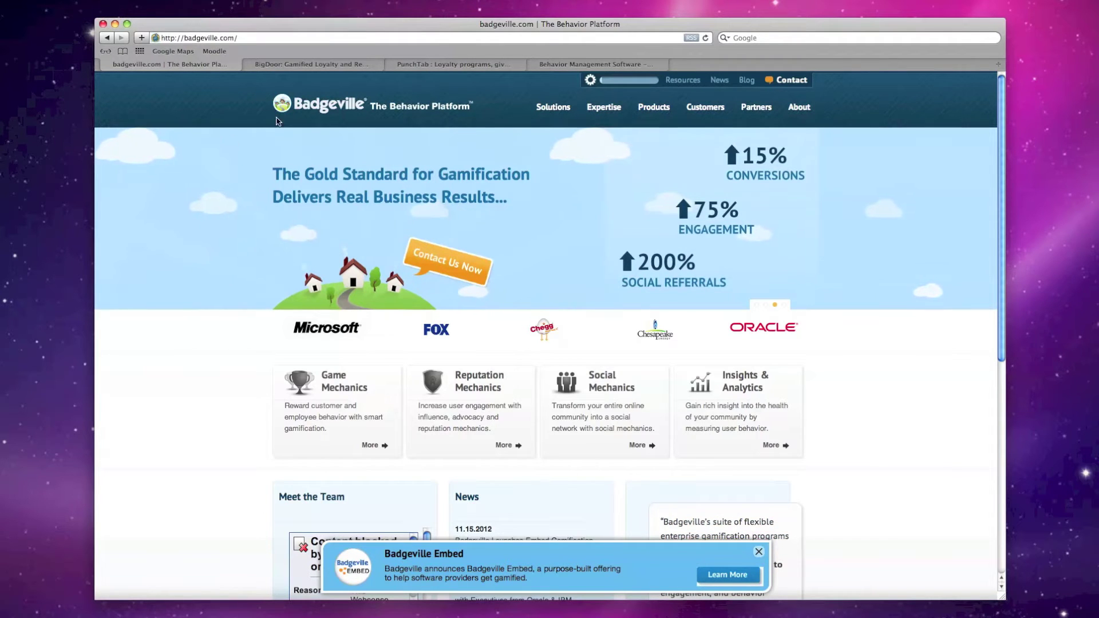
click(327, 68)
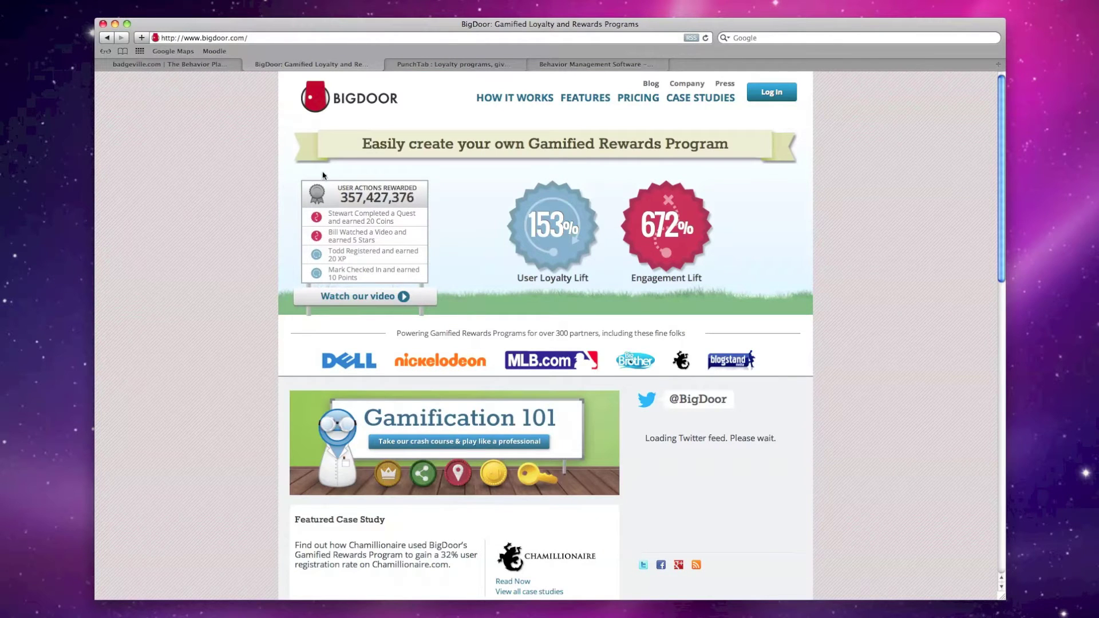
click(480, 65)
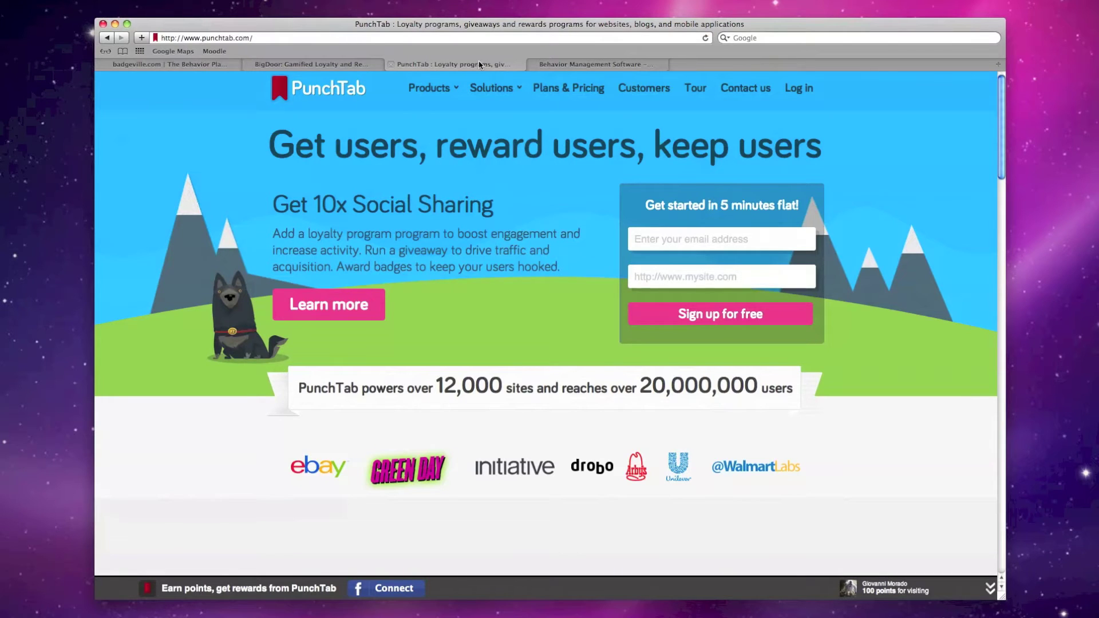
click(604, 68)
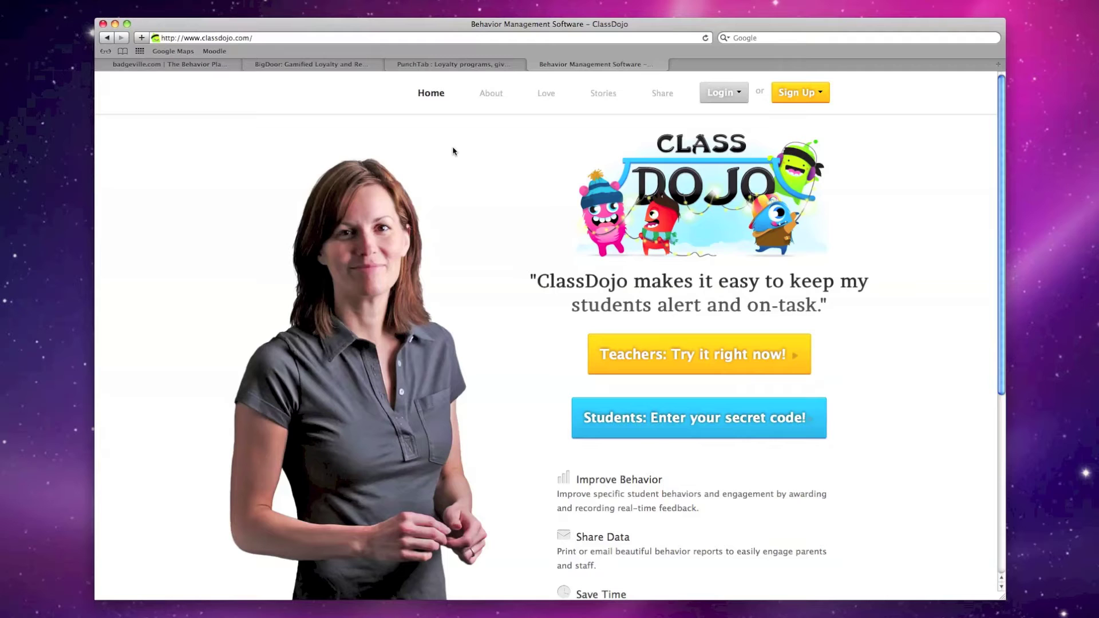
Log in as a teacher with the account email and password
click(670, 339)
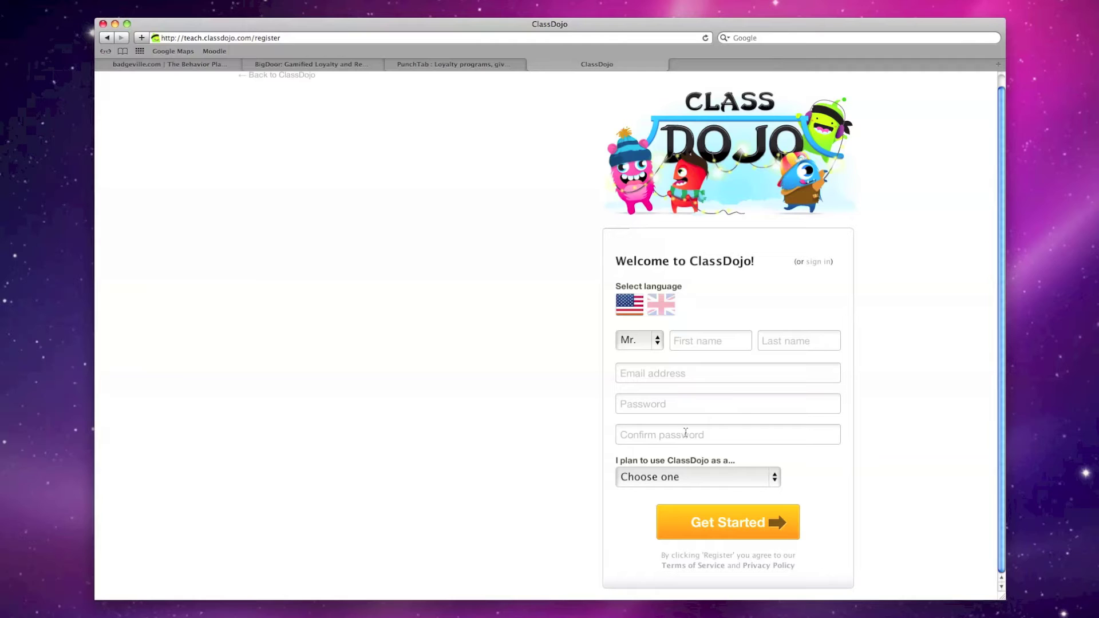
click(107, 40)
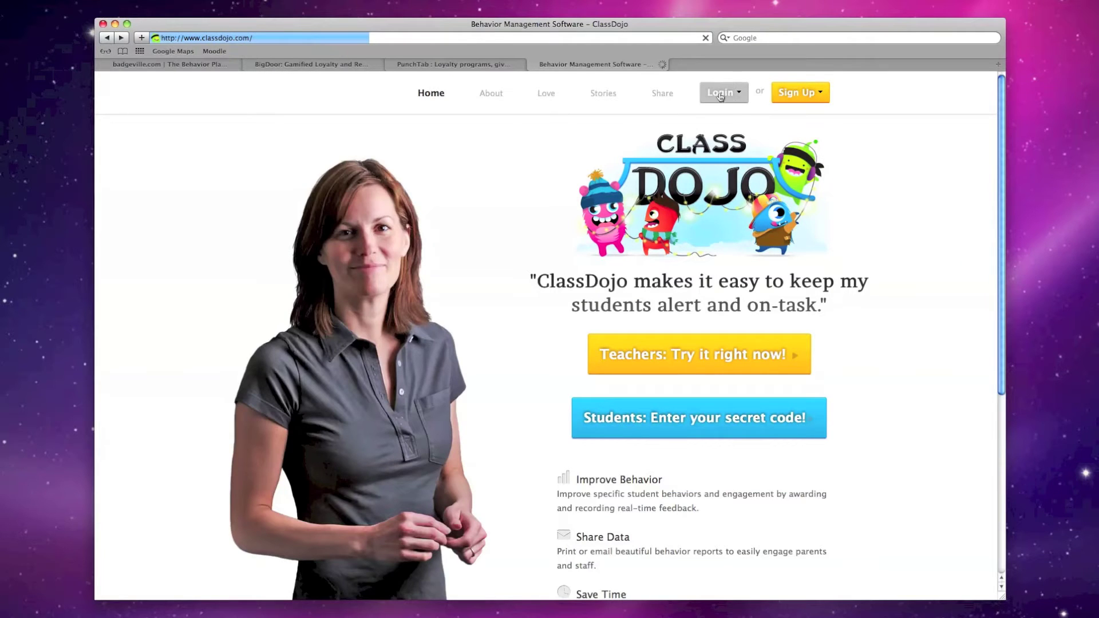
click(721, 94)
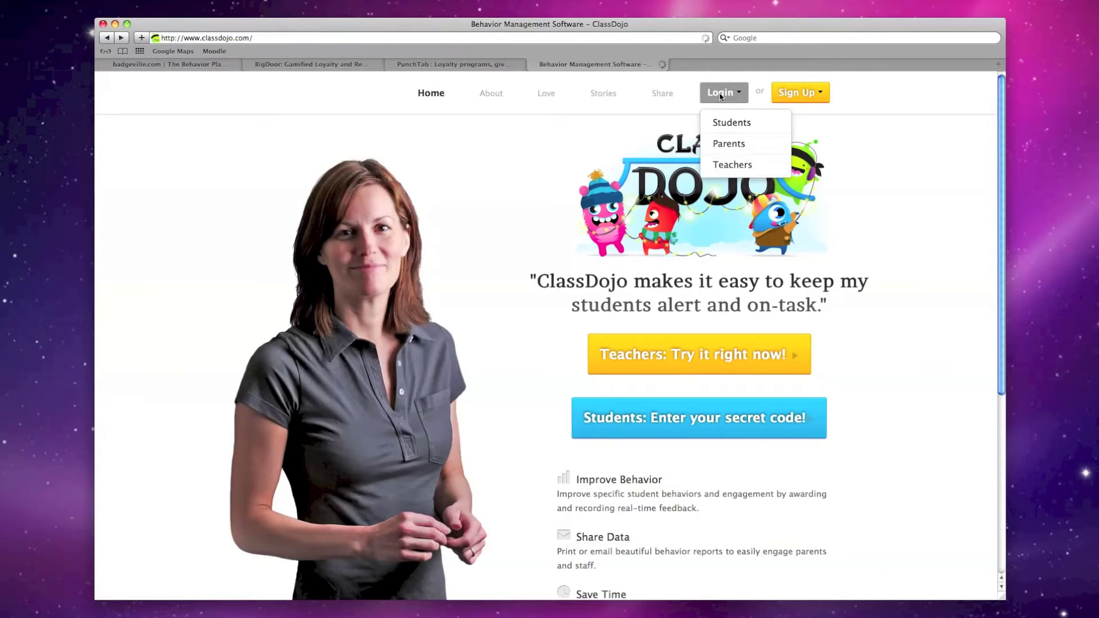
click(748, 163)
click(494, 297)
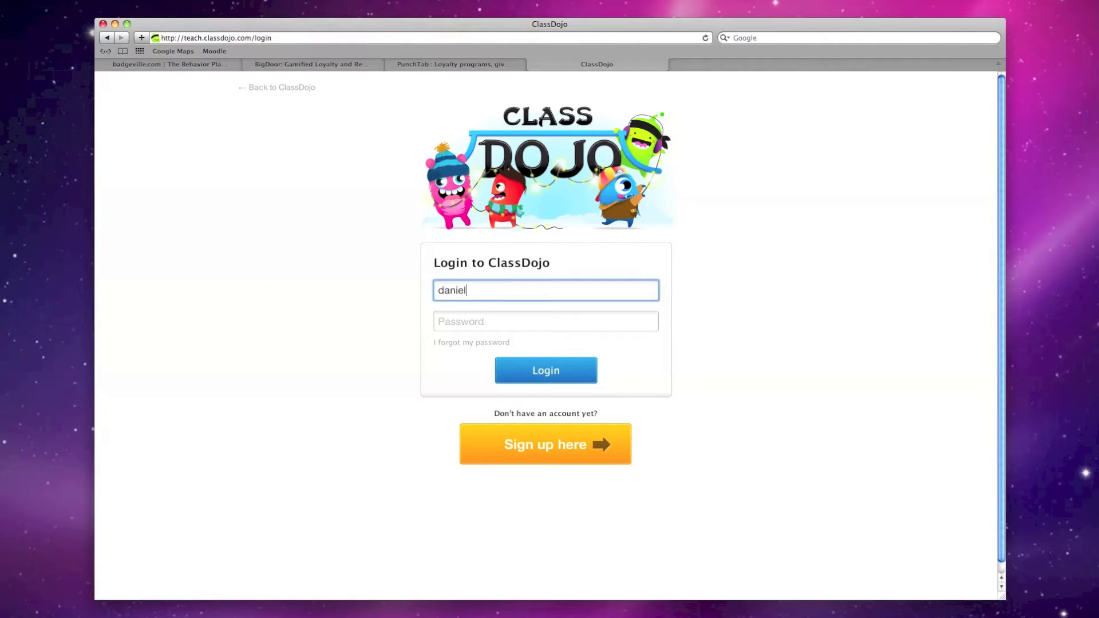
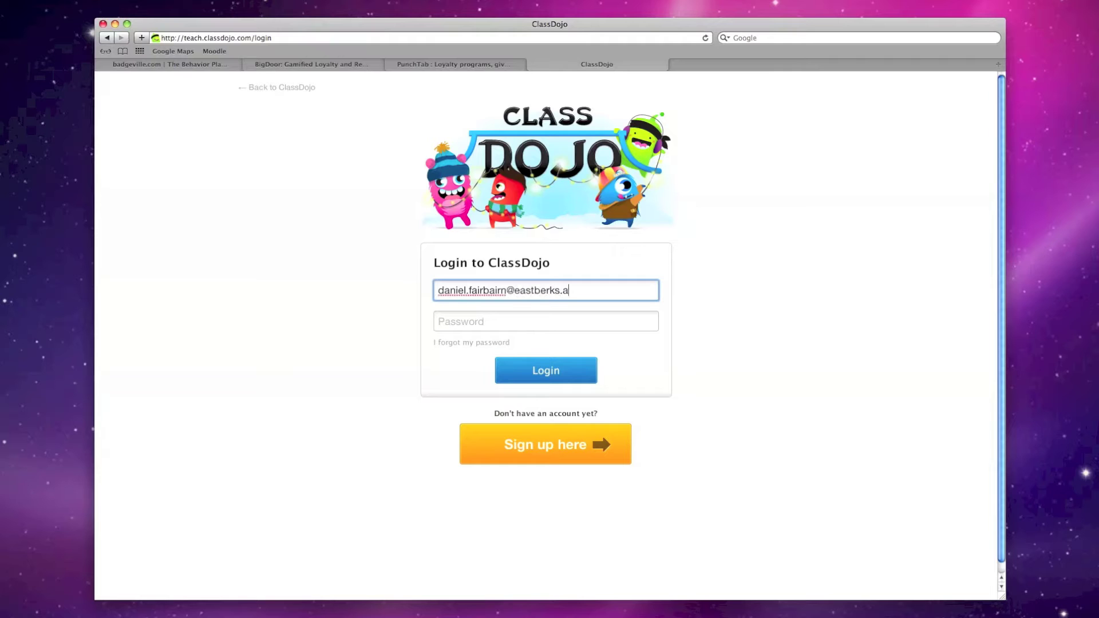
key(Tab)
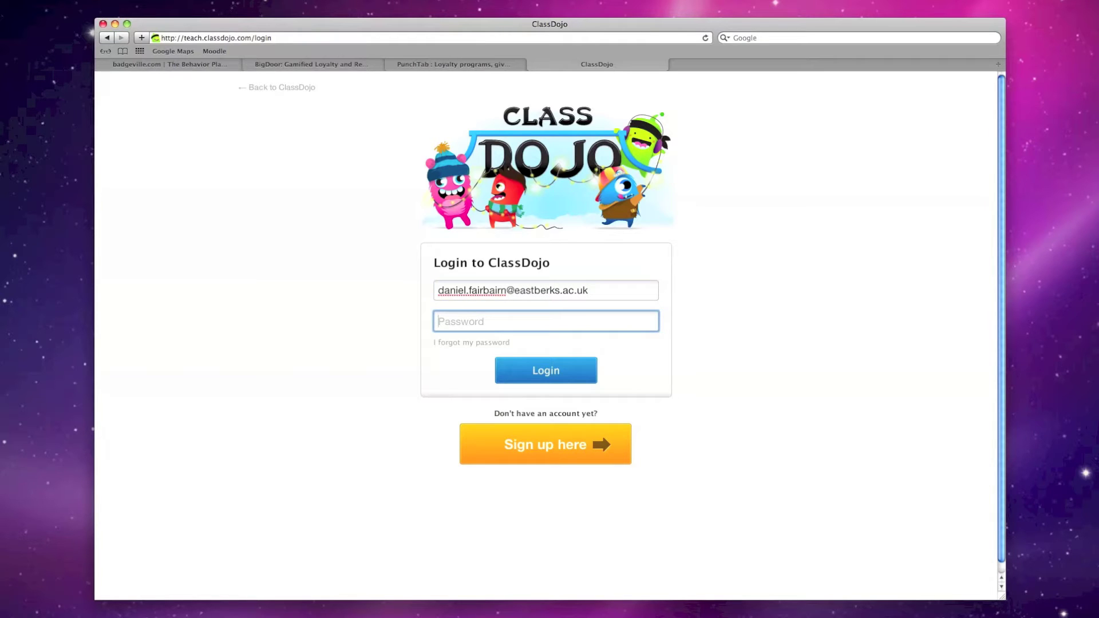
text(•••••••••)
key(Return)
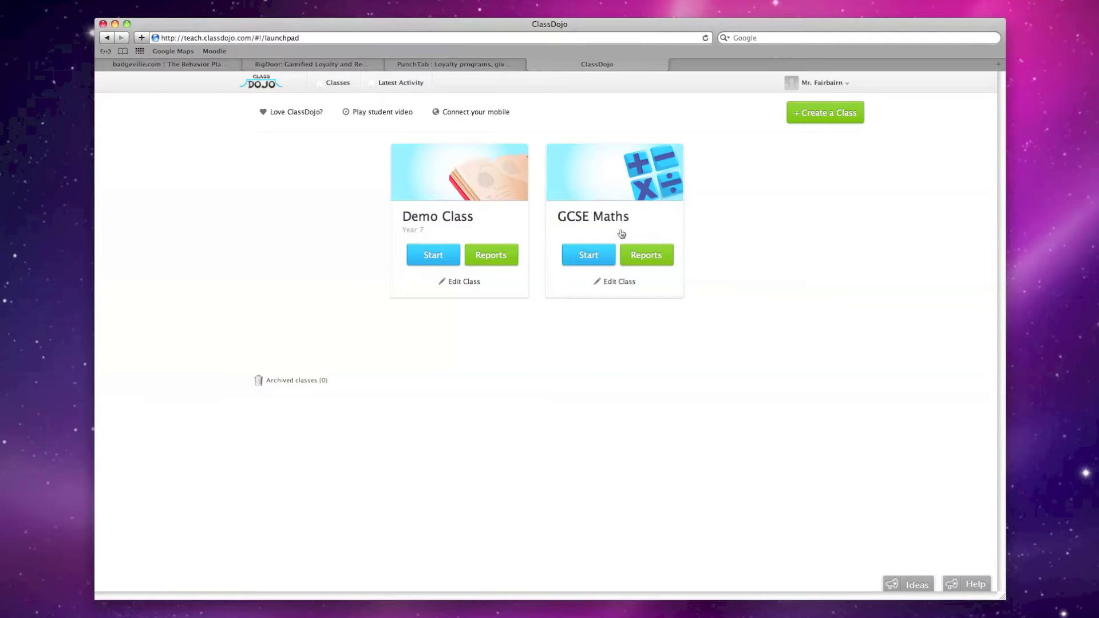
Start a new class with year Other and the name GCSE SCIENCE
click(802, 115)
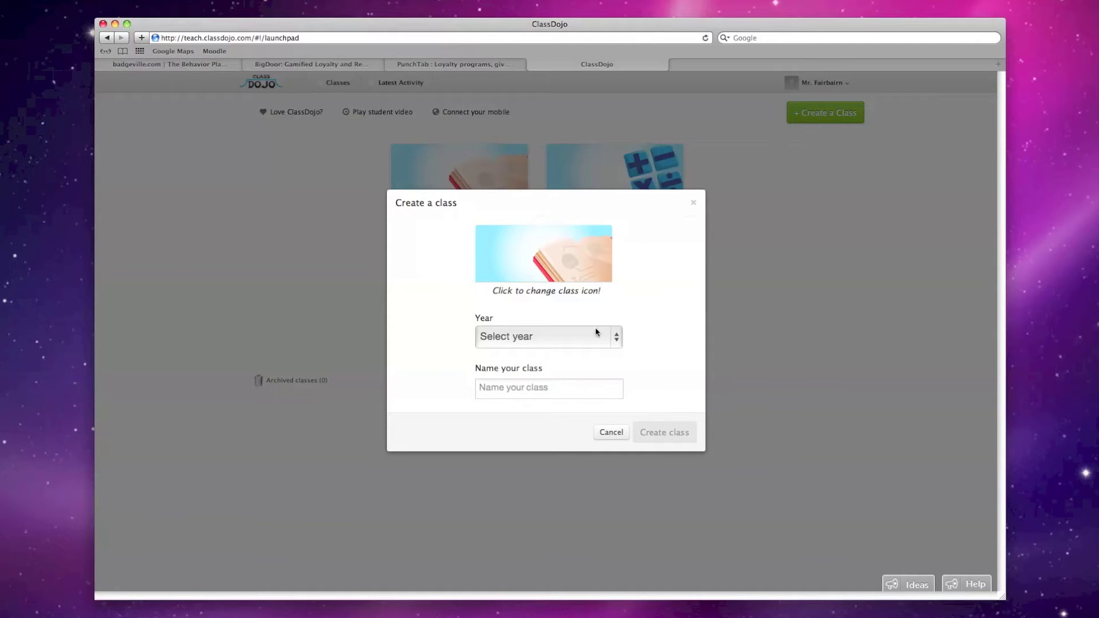
click(581, 343)
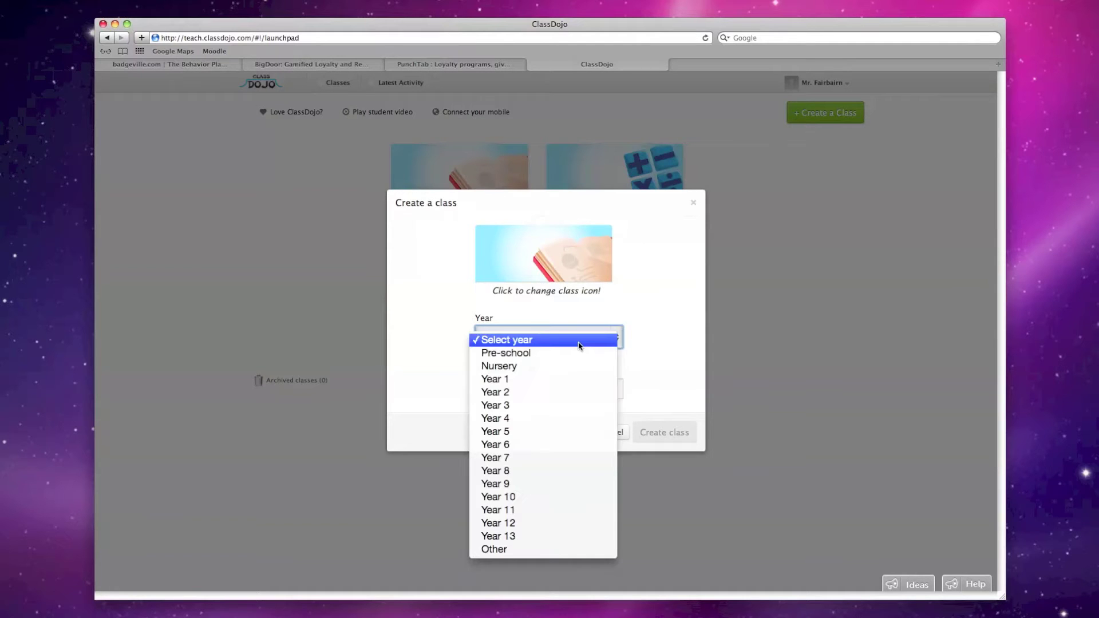
click(500, 550)
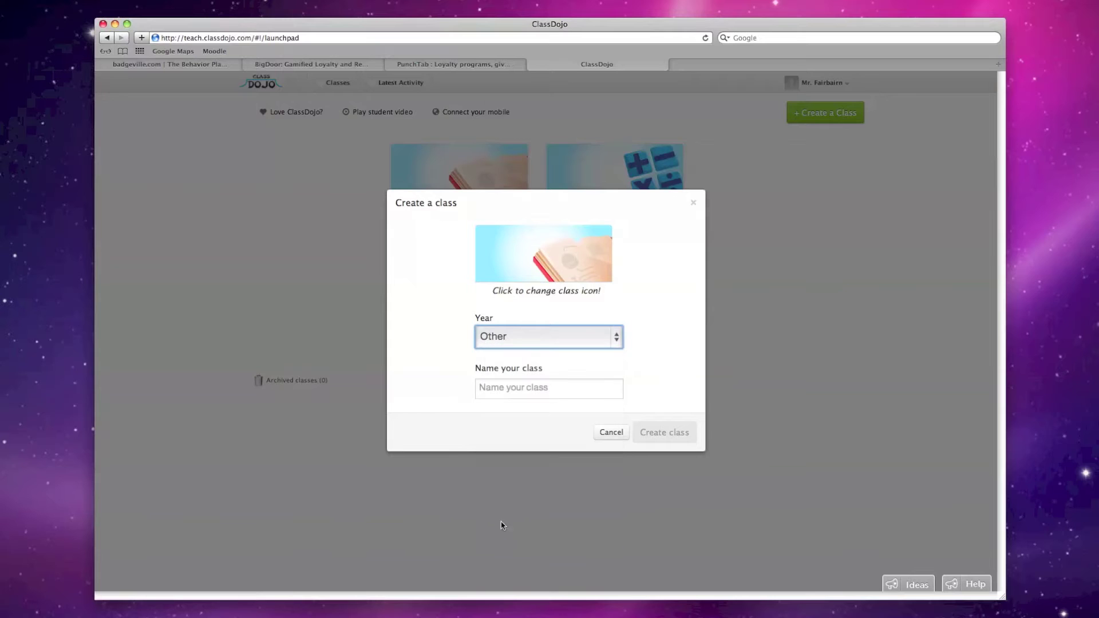
click(506, 395)
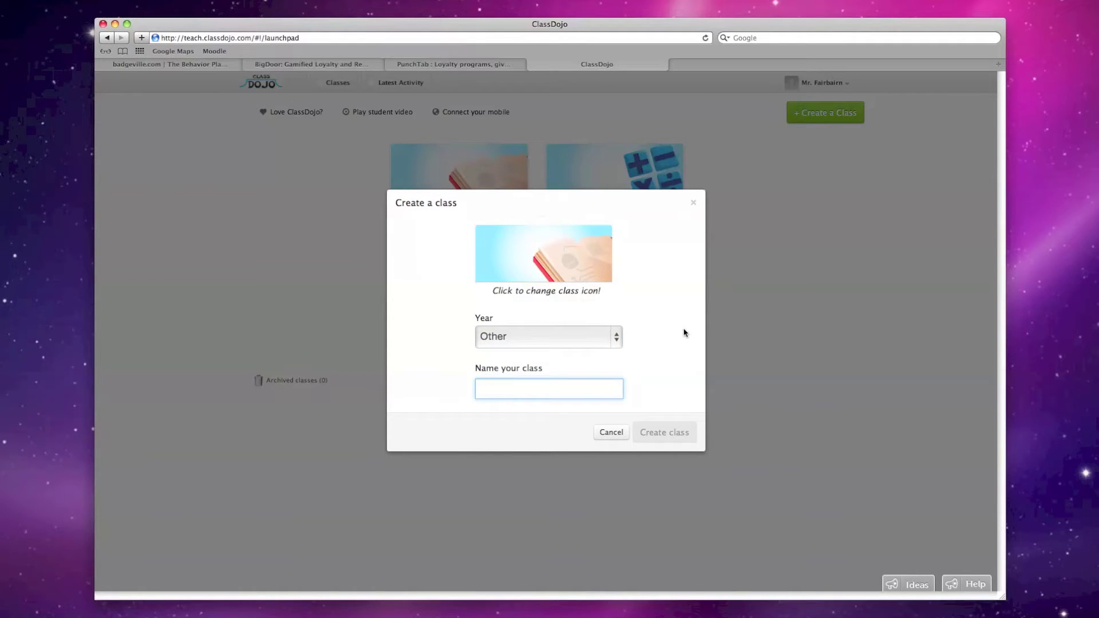
text(GCSE )
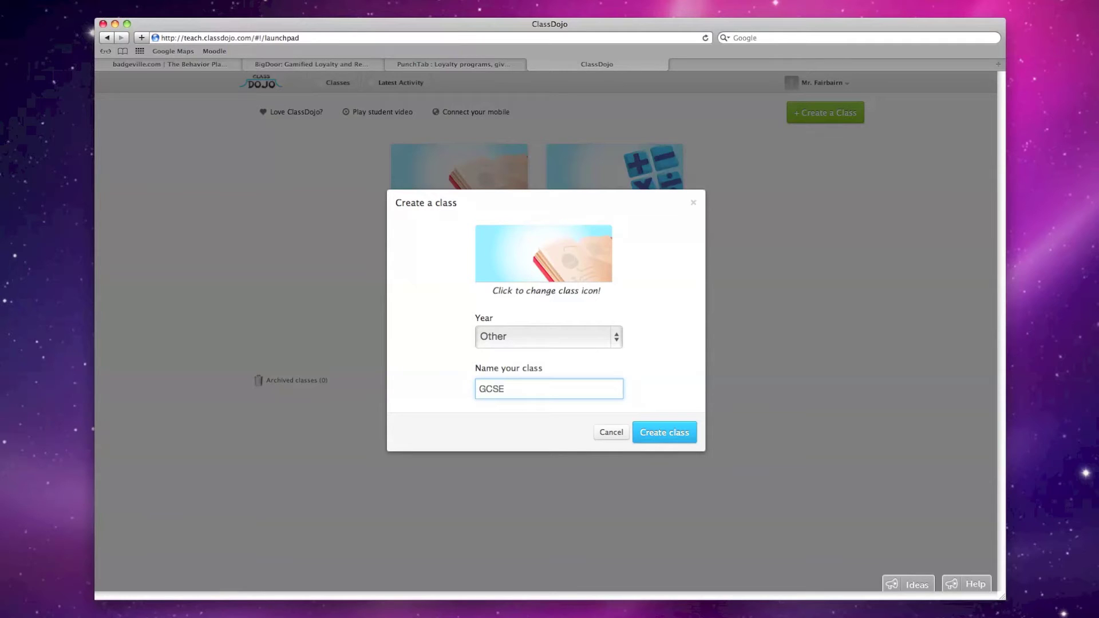
text(SCIENCE)
Cycle the class icon to the atom and create the class
click(522, 258)
click(522, 258)
click(523, 258)
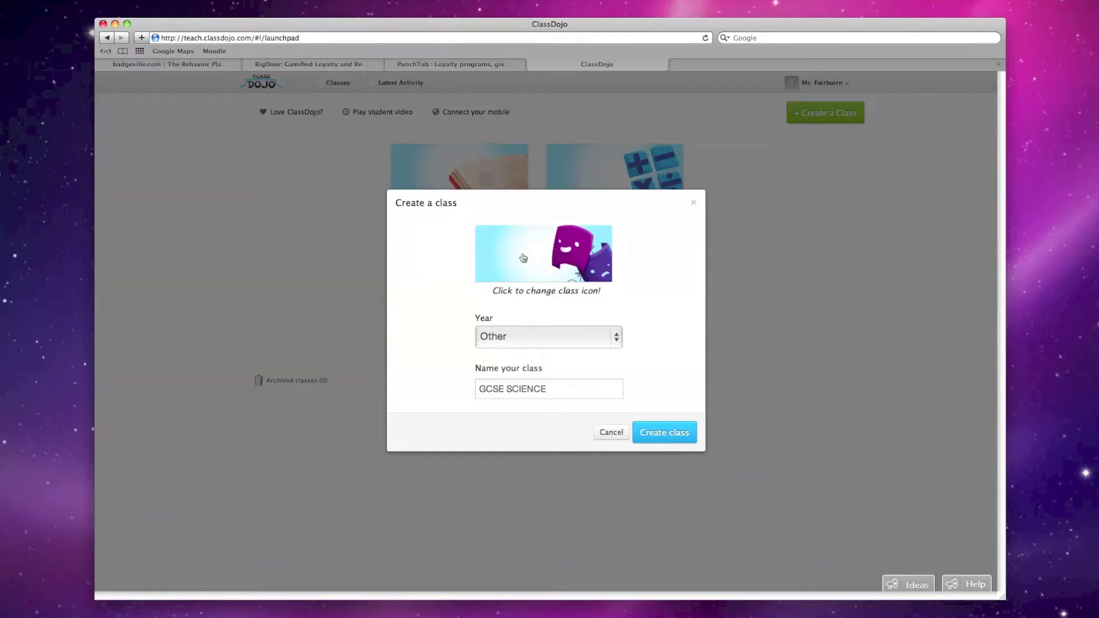
click(522, 259)
click(523, 258)
click(523, 258)
click(523, 259)
click(523, 258)
click(523, 258)
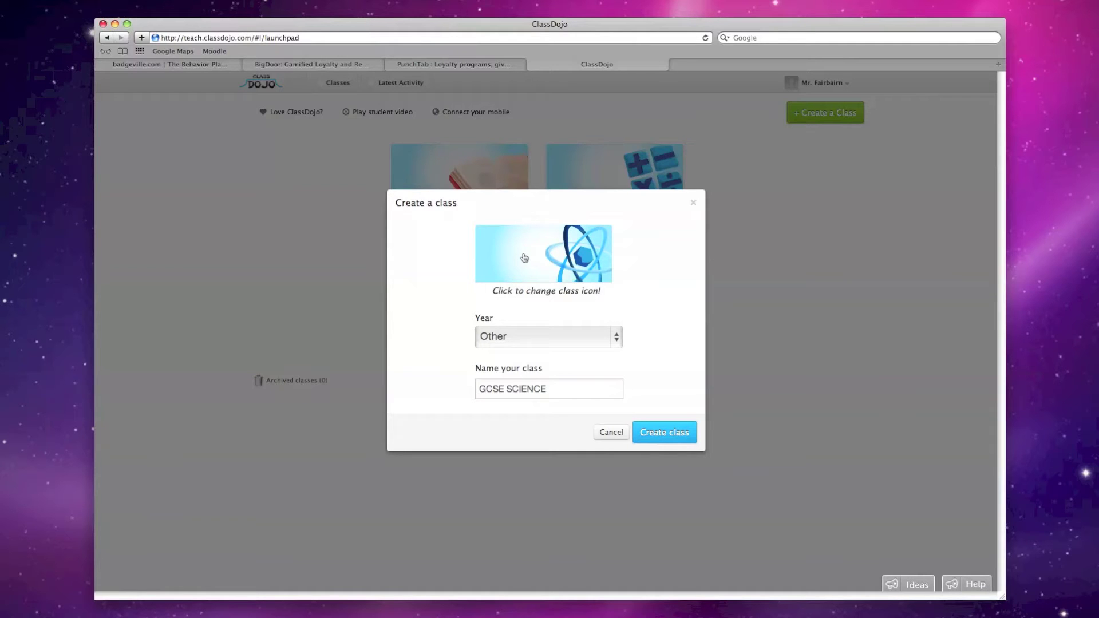
click(677, 431)
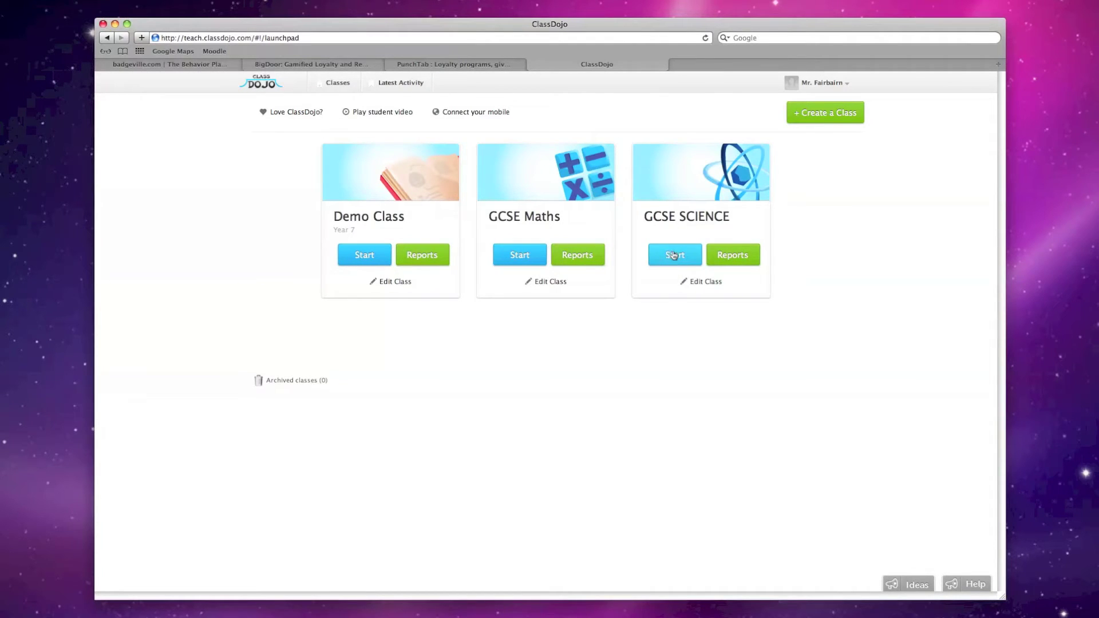
In the GCSE SCIENCE class settings, add students Stephen, Mala, Graham, Wendy and Lynette
click(710, 288)
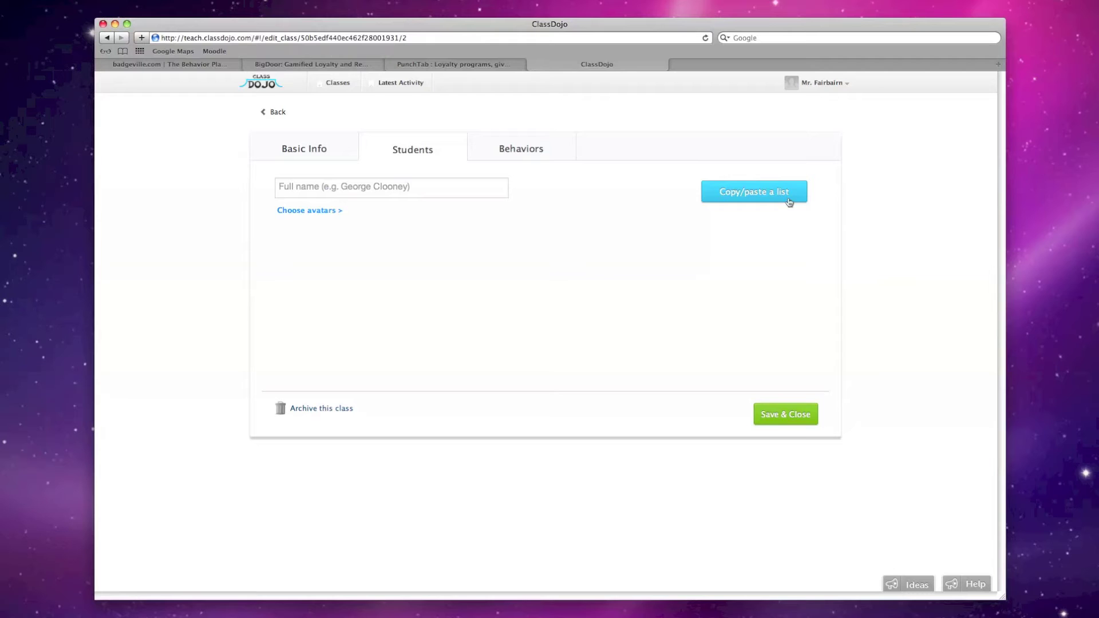
click(306, 195)
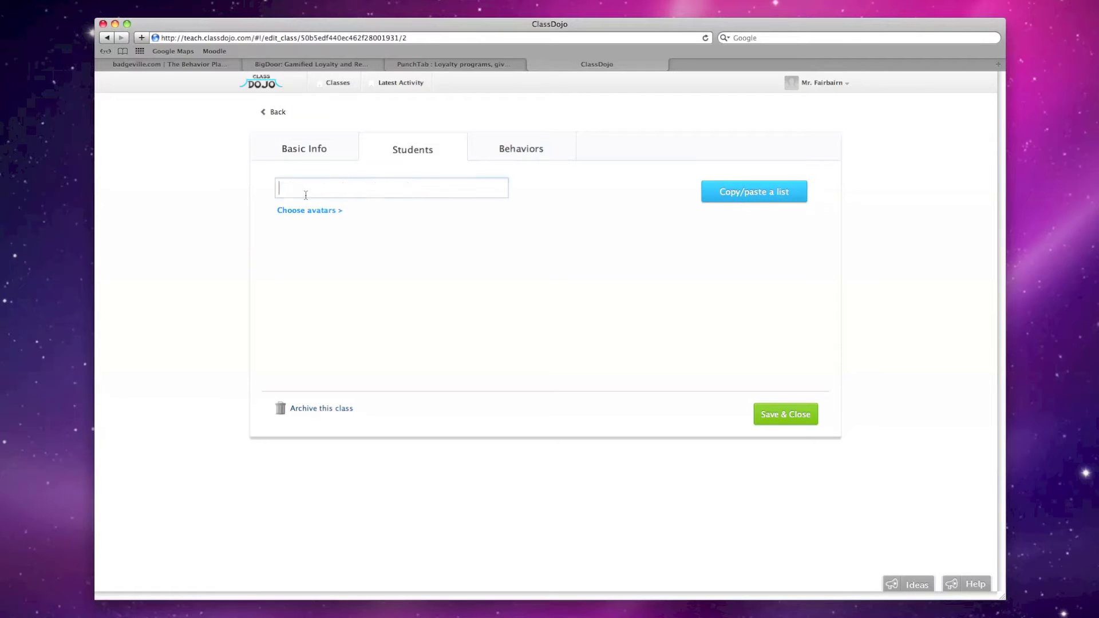
text(Stephen)
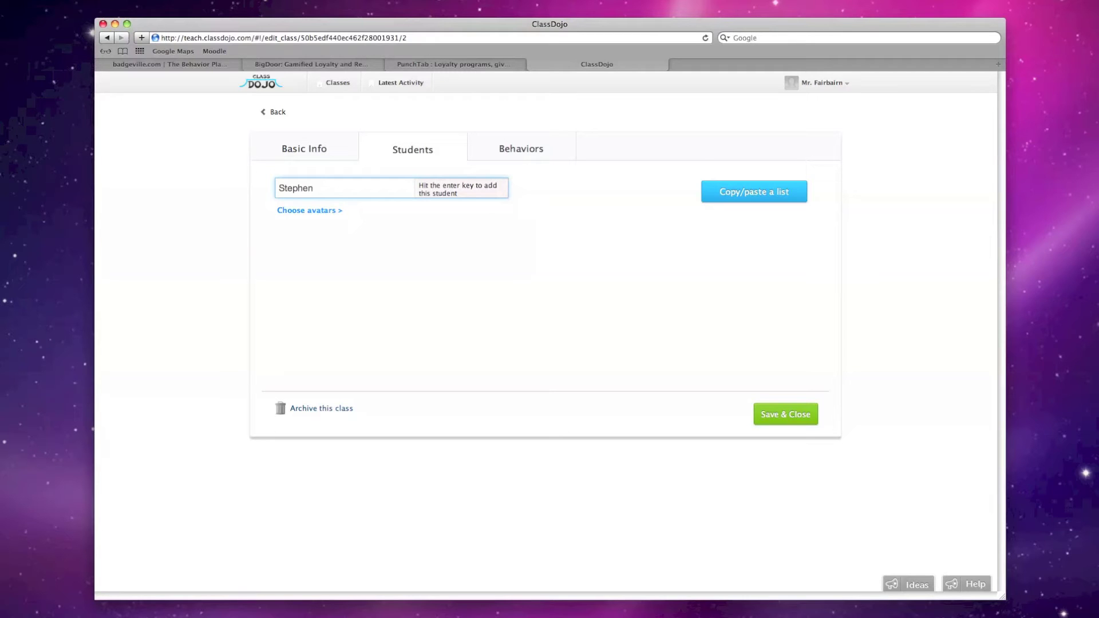
key(Return)
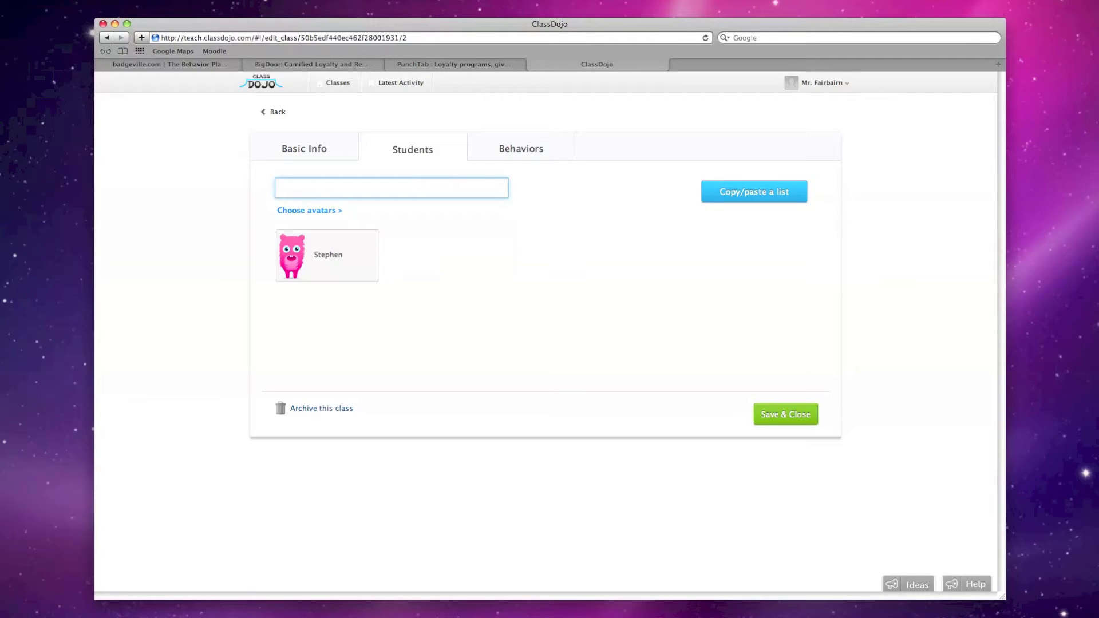
text(Mala)
key(Return)
text(Graham)
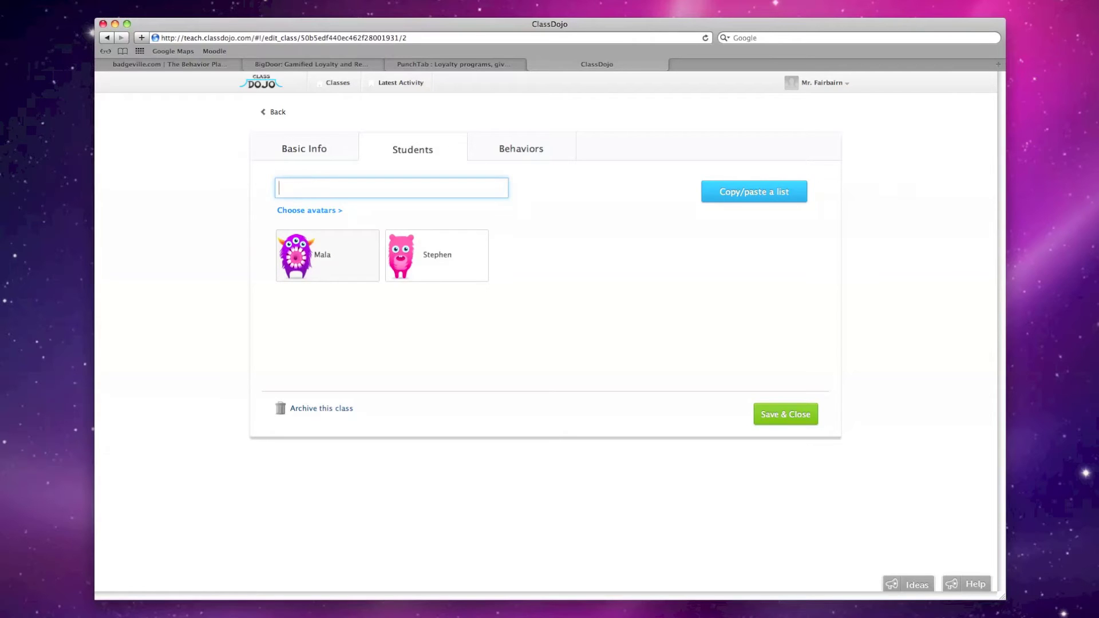
key(Return)
text(Wendy)
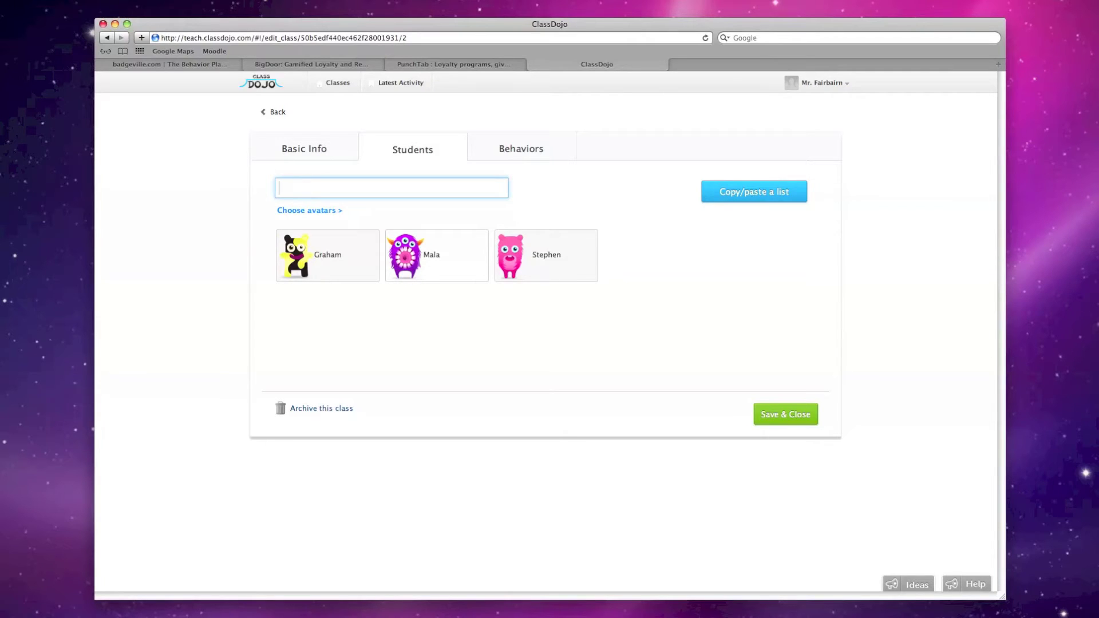
key(Return)
text(Lynette)
key(Return)
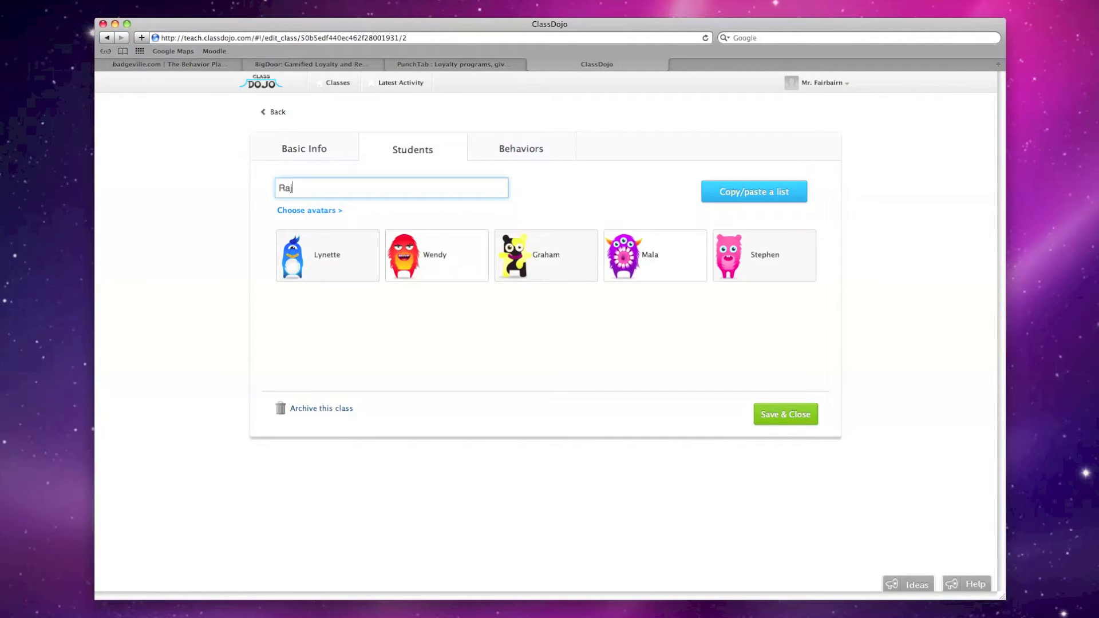
Add students Raj, Barbara and Kwabena to bring the class to eight
text(Raj)
key(Return)
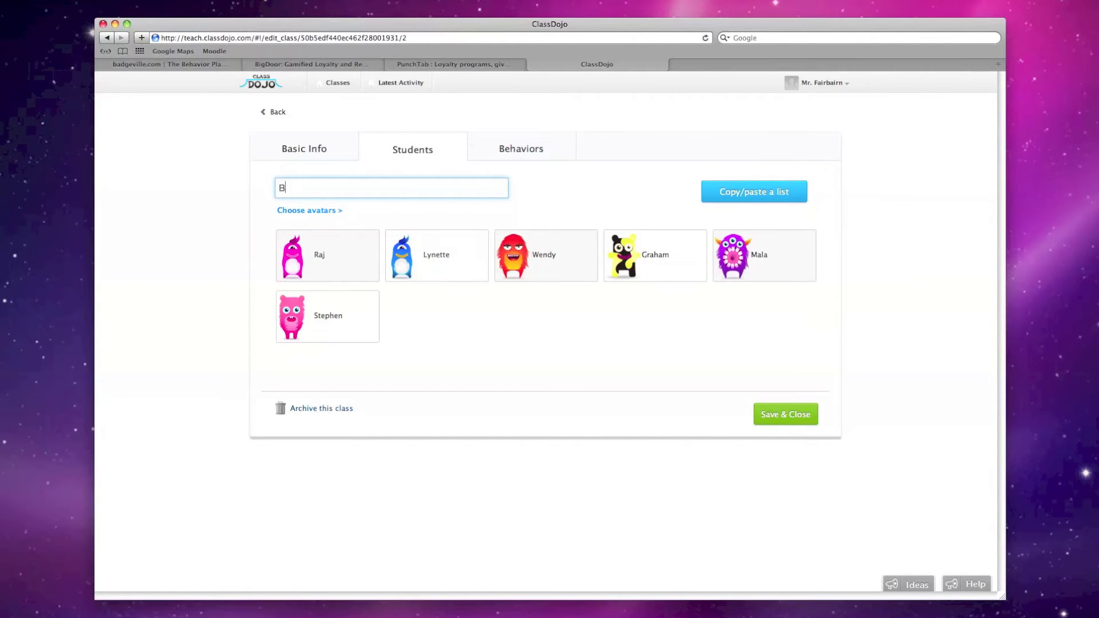
text(Barbara)
key(Return)
text(Kwabena)
key(Return)
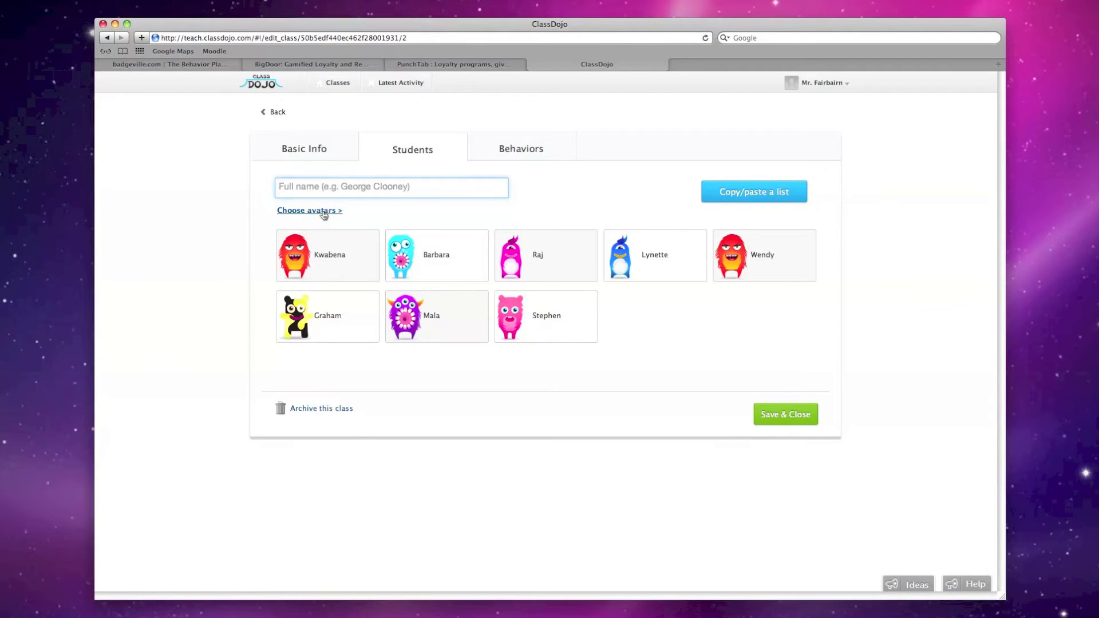
Give Lynette the orange monster avatar from the avatar choices
click(324, 211)
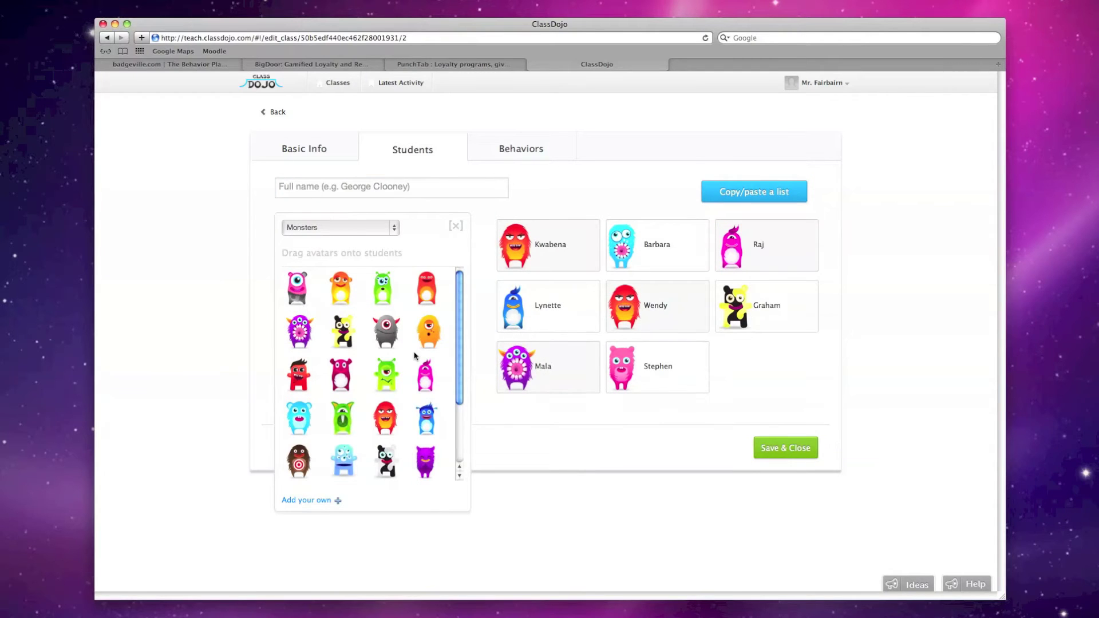
drag(388, 333, 524, 309)
drag(418, 338, 518, 312)
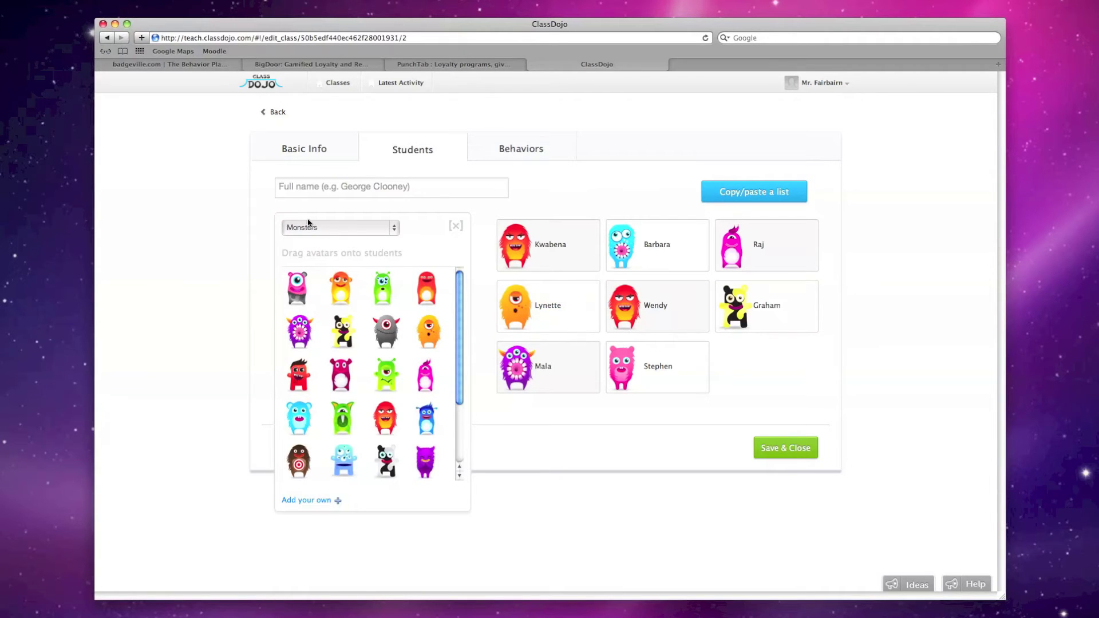
scroll(352, 377, down, 3)
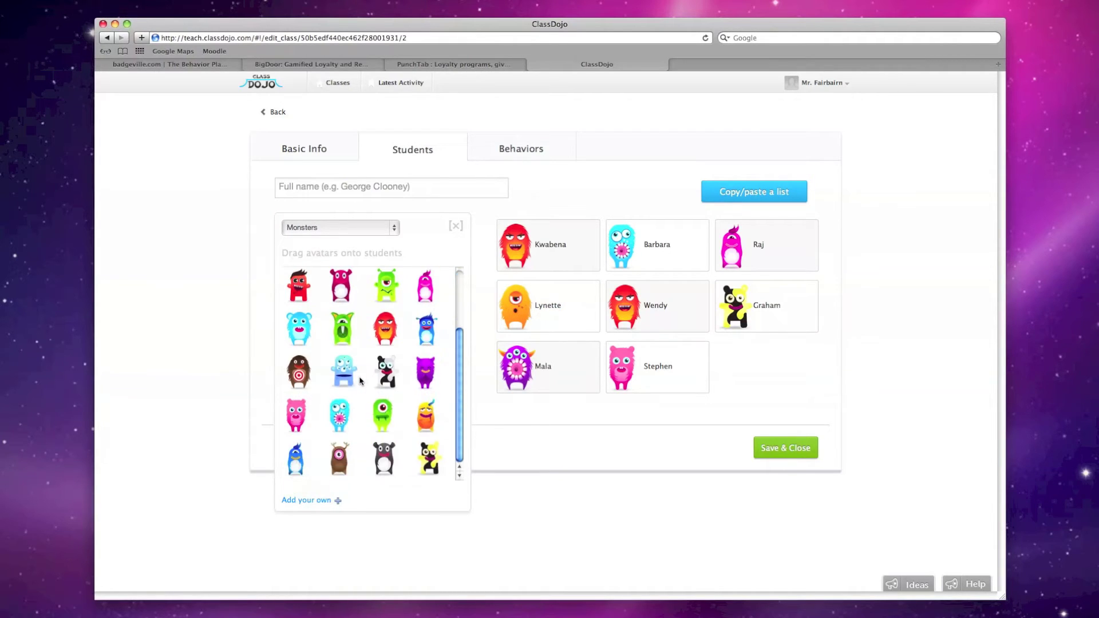
scroll(359, 377, up, 3)
Switch to the Critters set and give Kwabena the butterfly, Barbara the ninja, Raj the pink critter
click(335, 228)
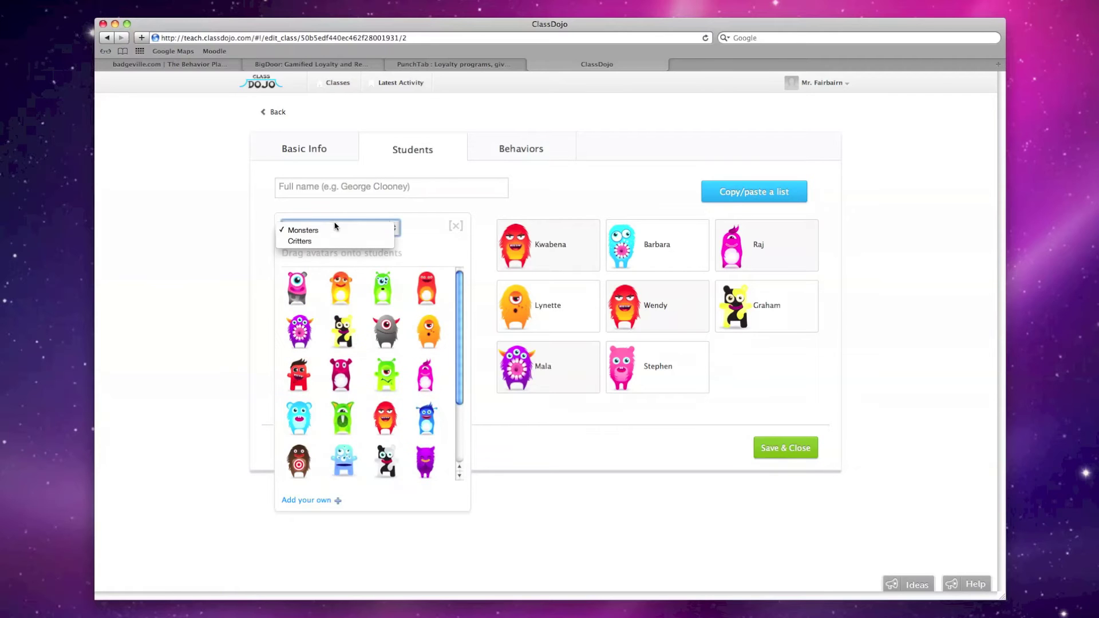
click(343, 241)
drag(392, 275, 558, 245)
drag(428, 294, 625, 246)
drag(342, 292, 749, 245)
Give critters to Lynette, Wendy, Graham, Mala and Stephen, then save and close the class
drag(427, 334, 529, 308)
drag(381, 327, 627, 309)
drag(290, 342, 739, 318)
drag(376, 372, 532, 375)
drag(430, 413, 610, 361)
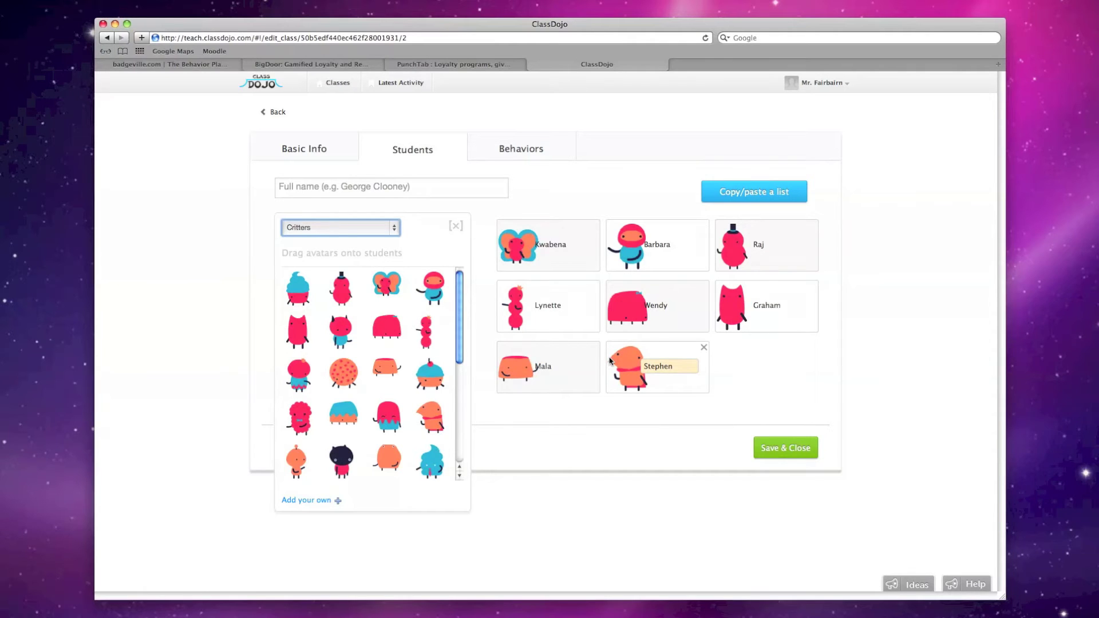
click(457, 230)
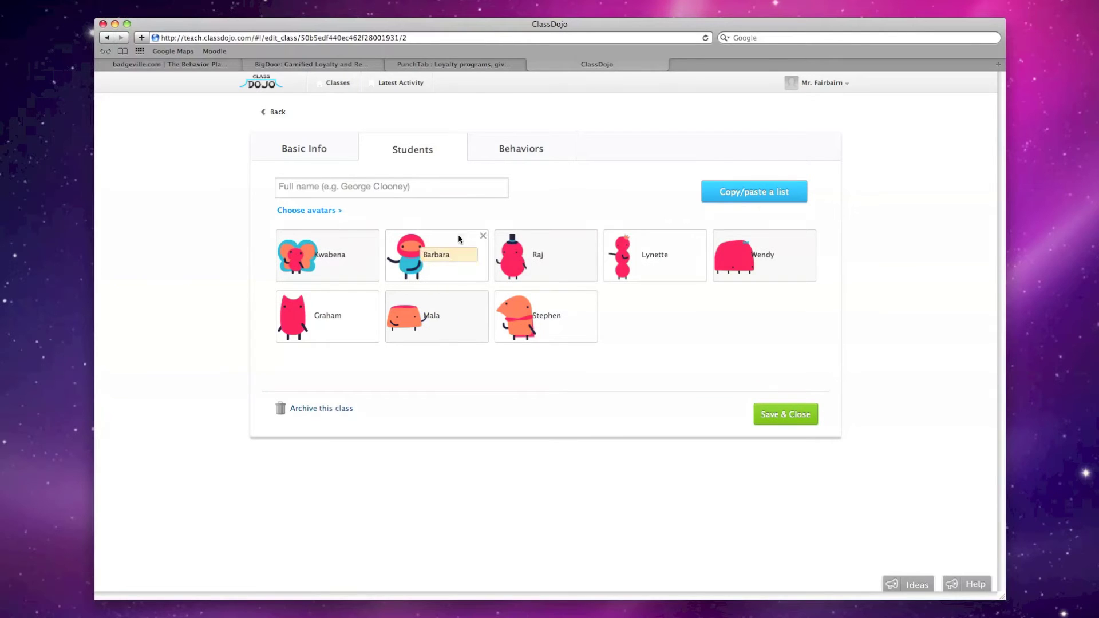
click(779, 420)
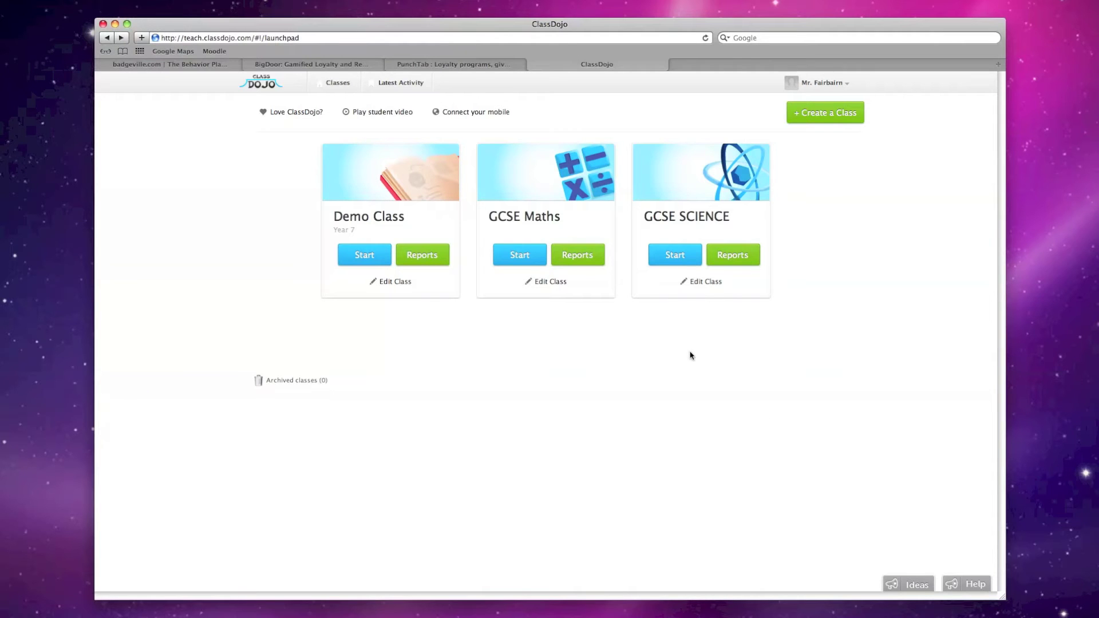
Start the GCSE SCIENCE class from its launchpad card
click(675, 253)
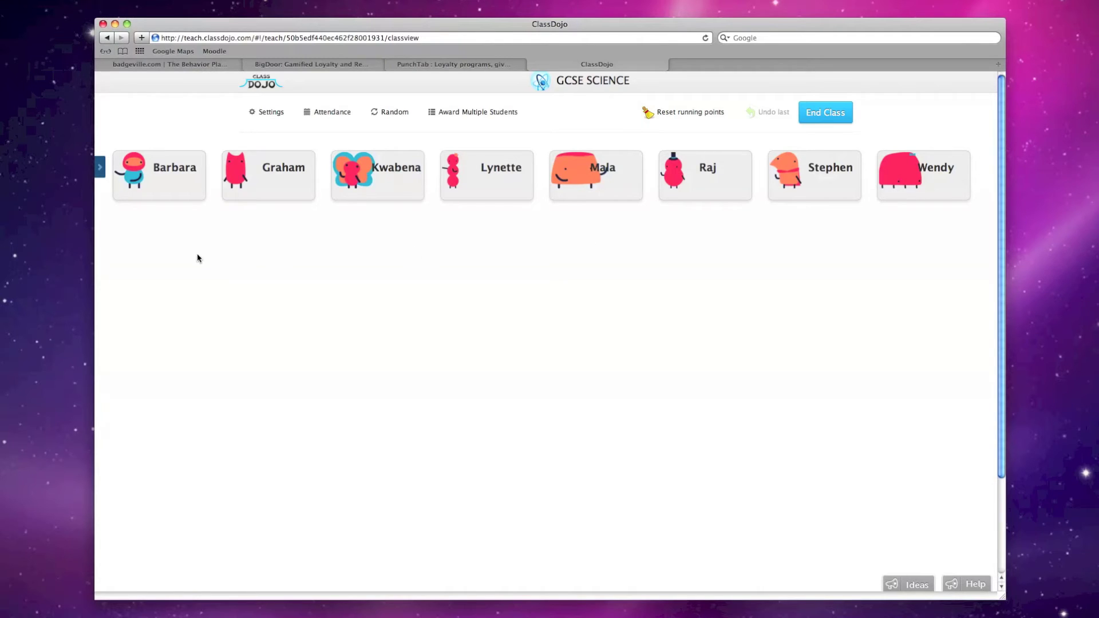
Show the student sidebar, deduct Graham a point for Off task, and award Raj On Task
click(104, 178)
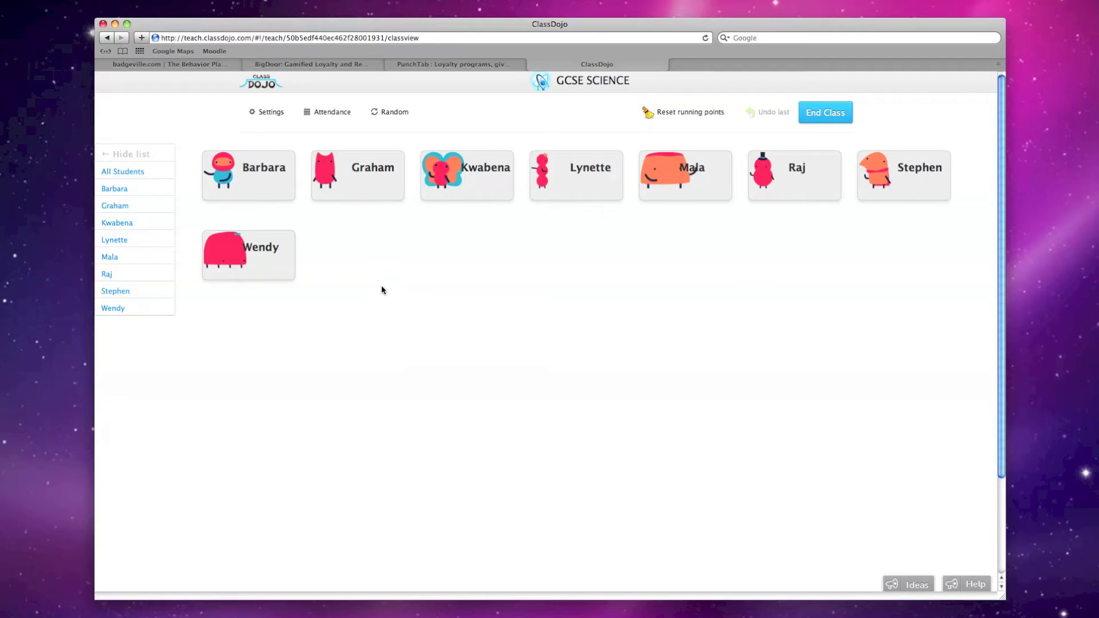
click(364, 193)
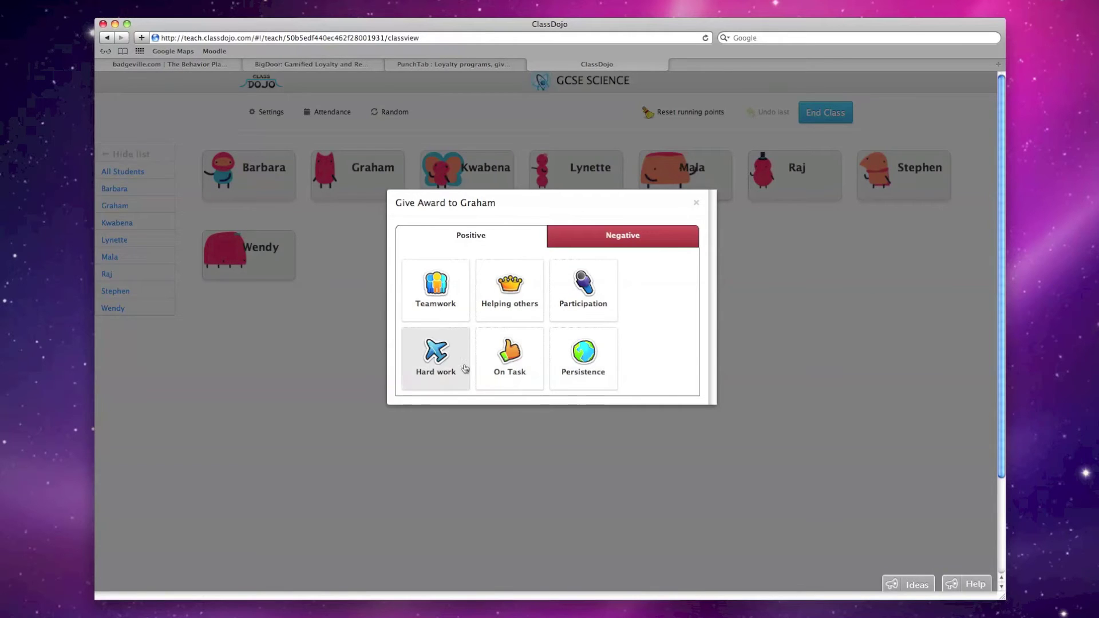
click(625, 242)
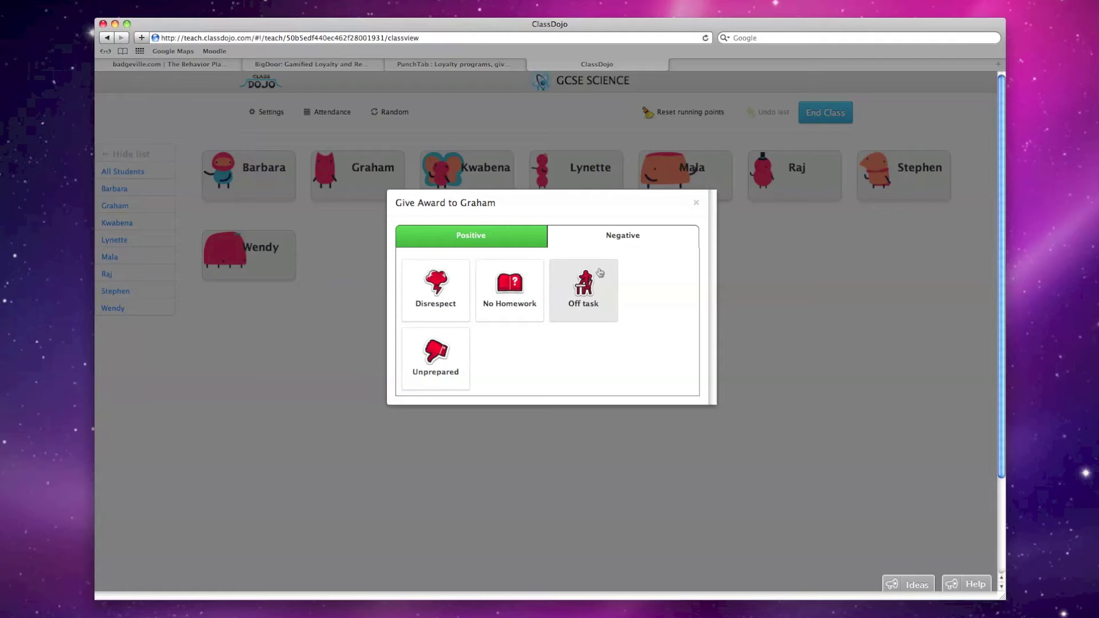
click(587, 287)
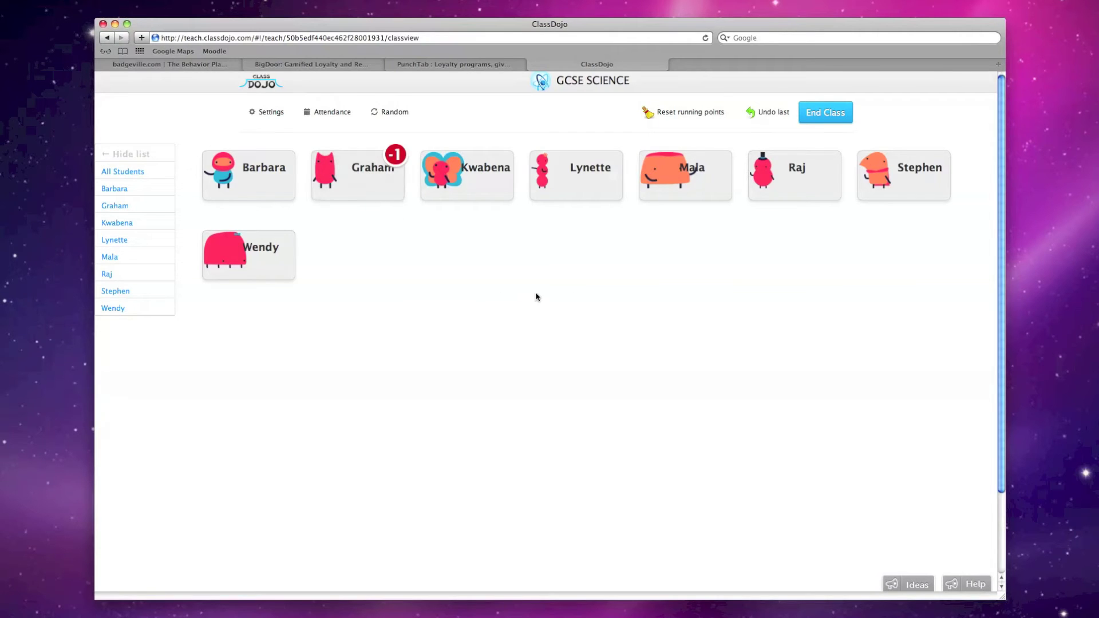
click(795, 198)
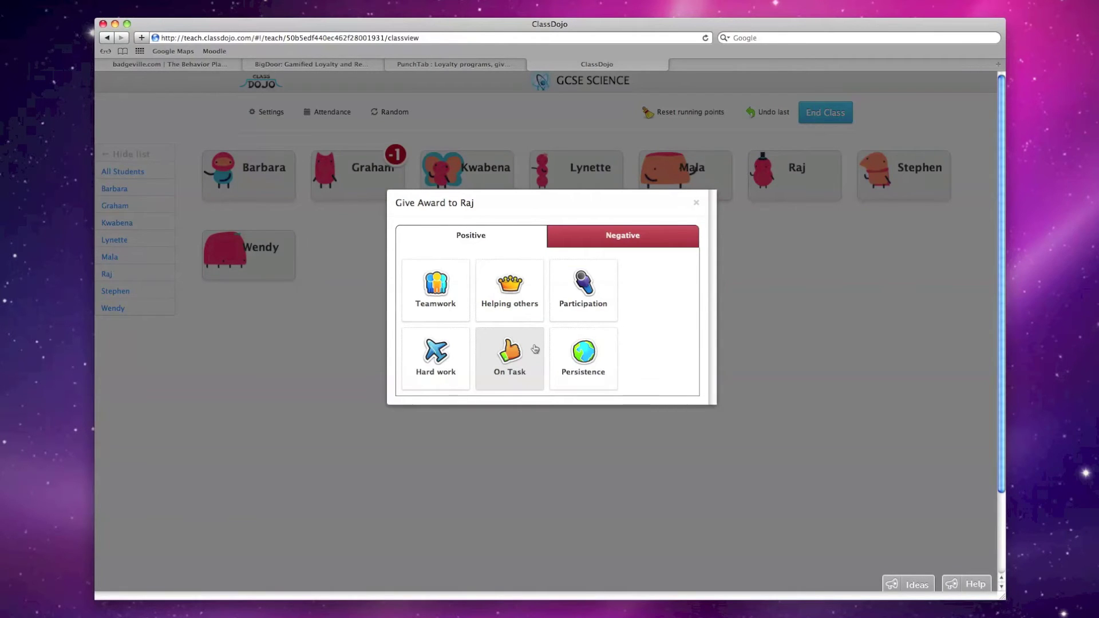
click(536, 349)
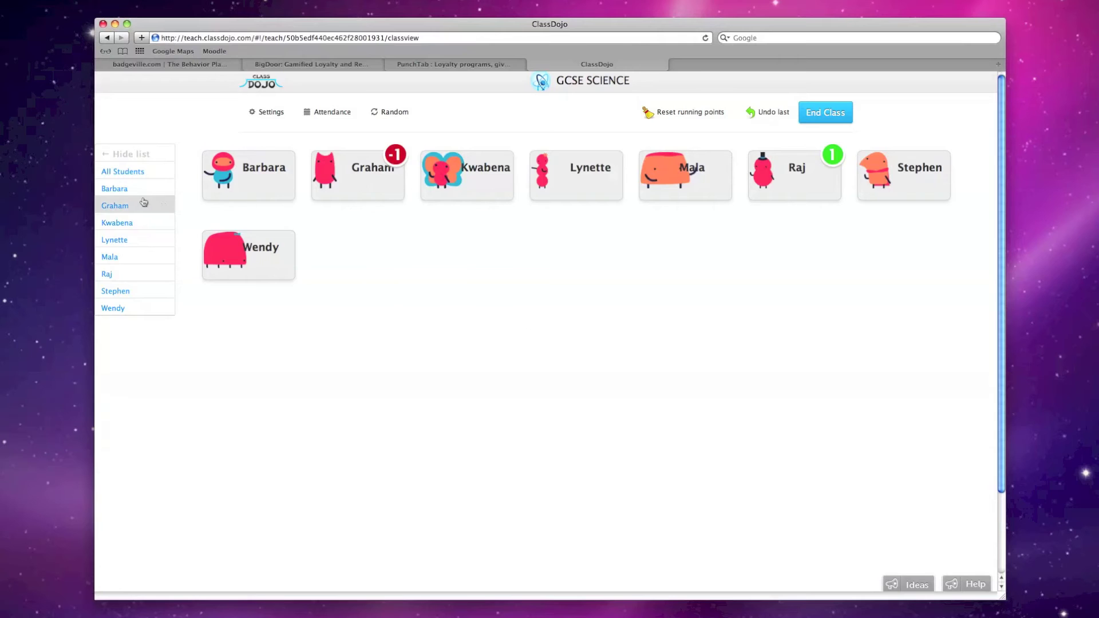
Award Barbara, Graham, Kwabena, Lynette and Mala +1 Teamwork, then open Graham's award options
click(139, 195)
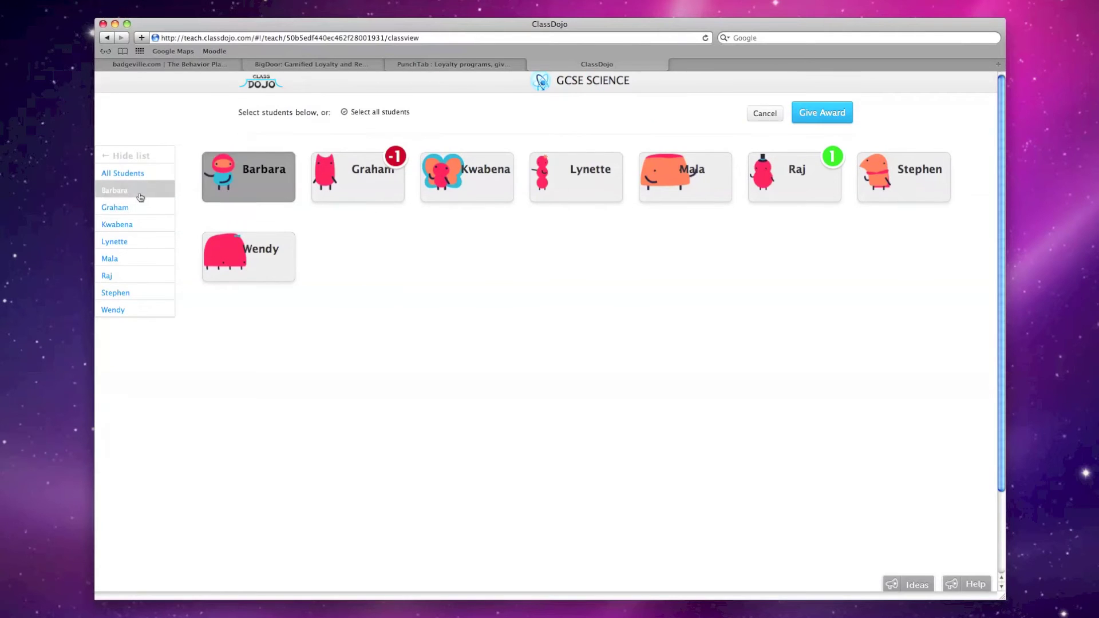
click(142, 207)
click(147, 229)
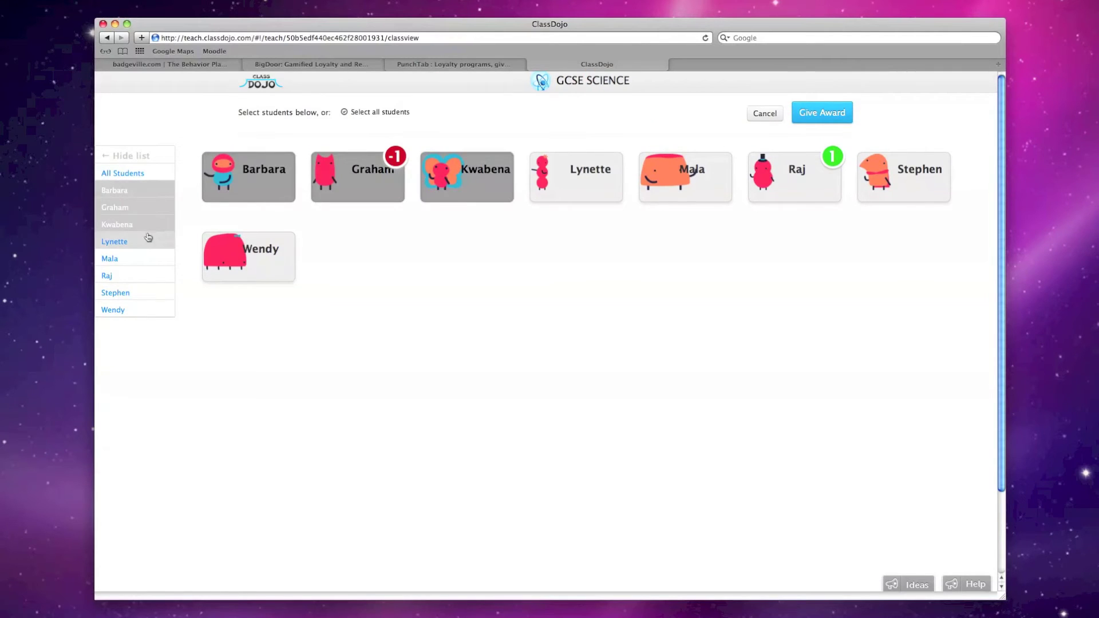
click(148, 241)
click(149, 257)
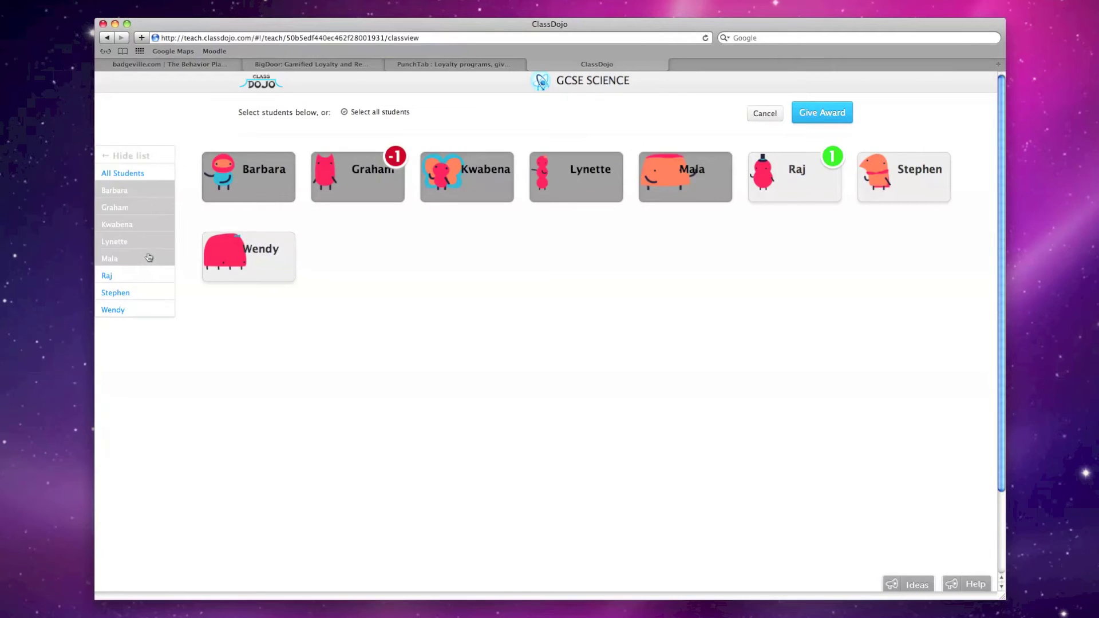
click(836, 118)
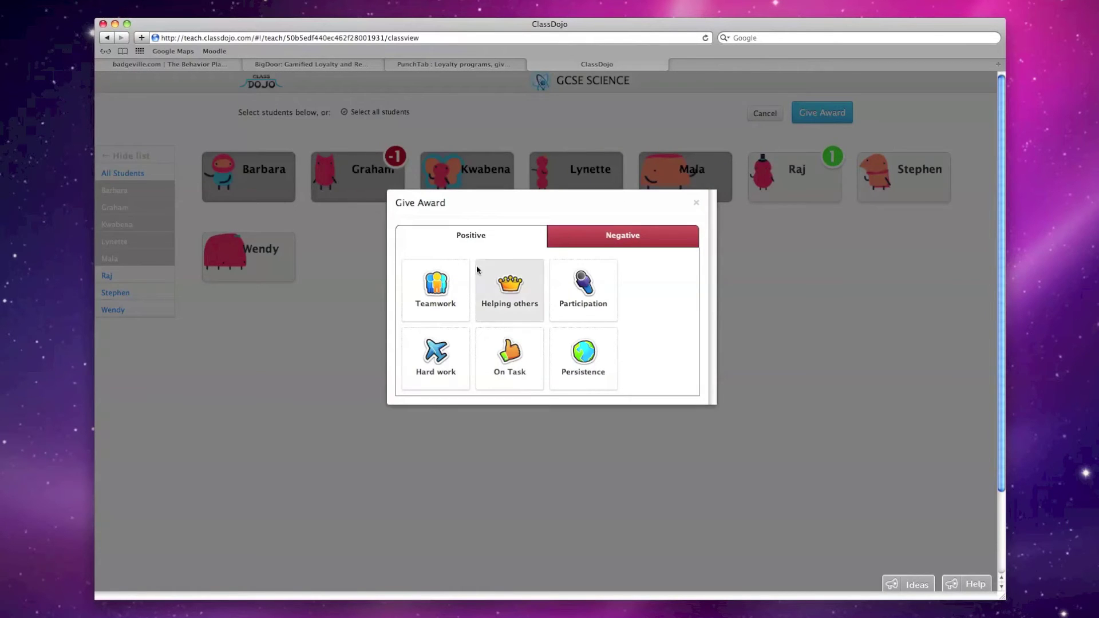
click(429, 290)
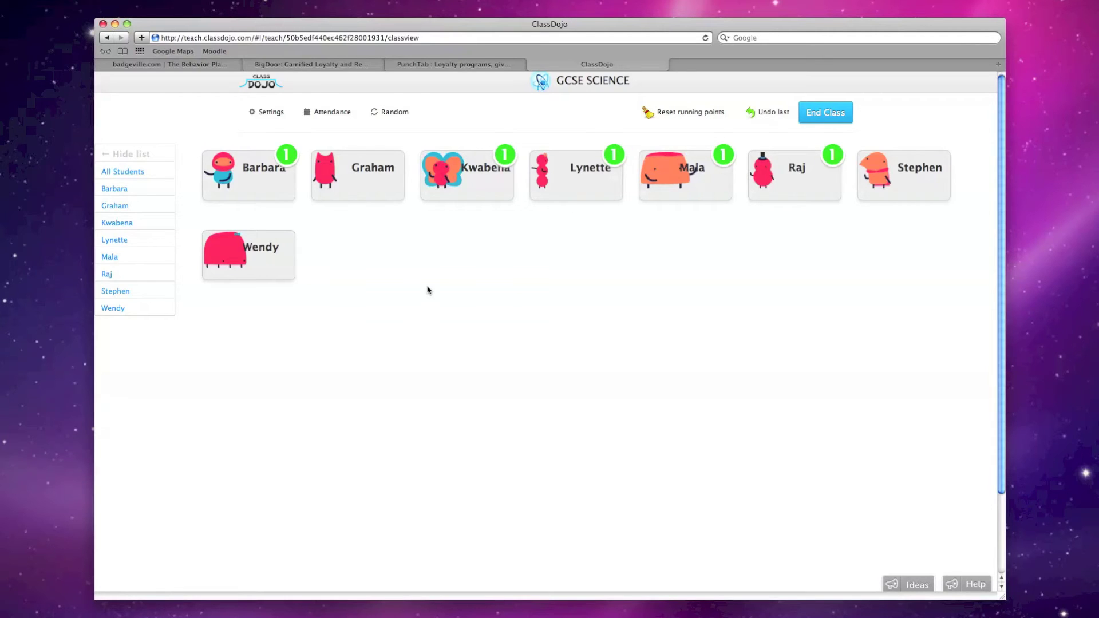
click(369, 160)
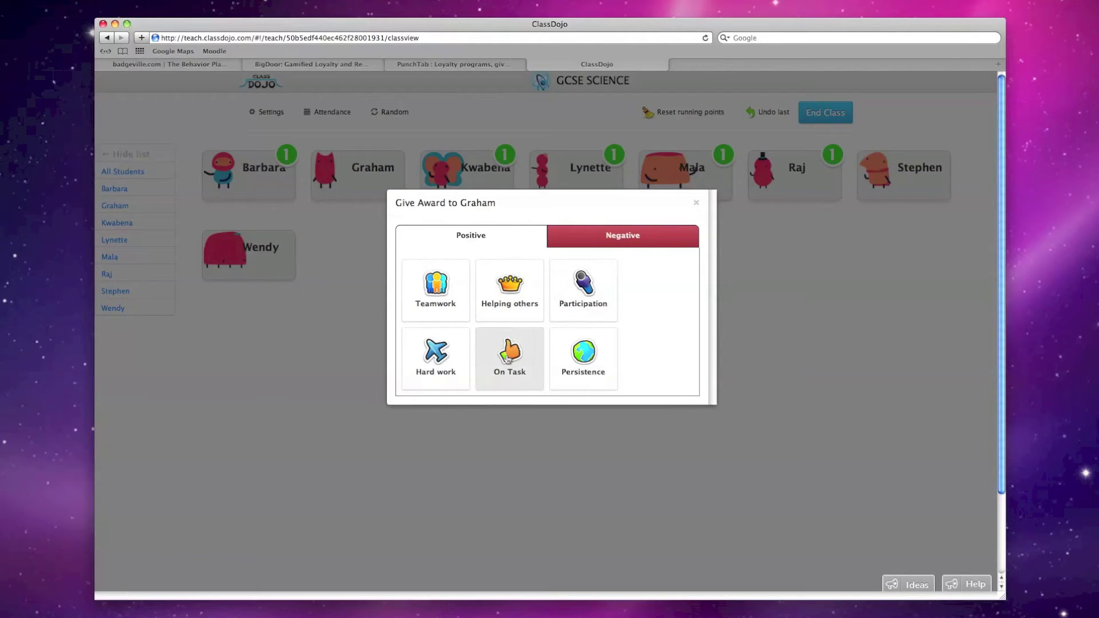
Look at Graham's Negative behaviours, close without awarding, and open the class Settings
click(647, 232)
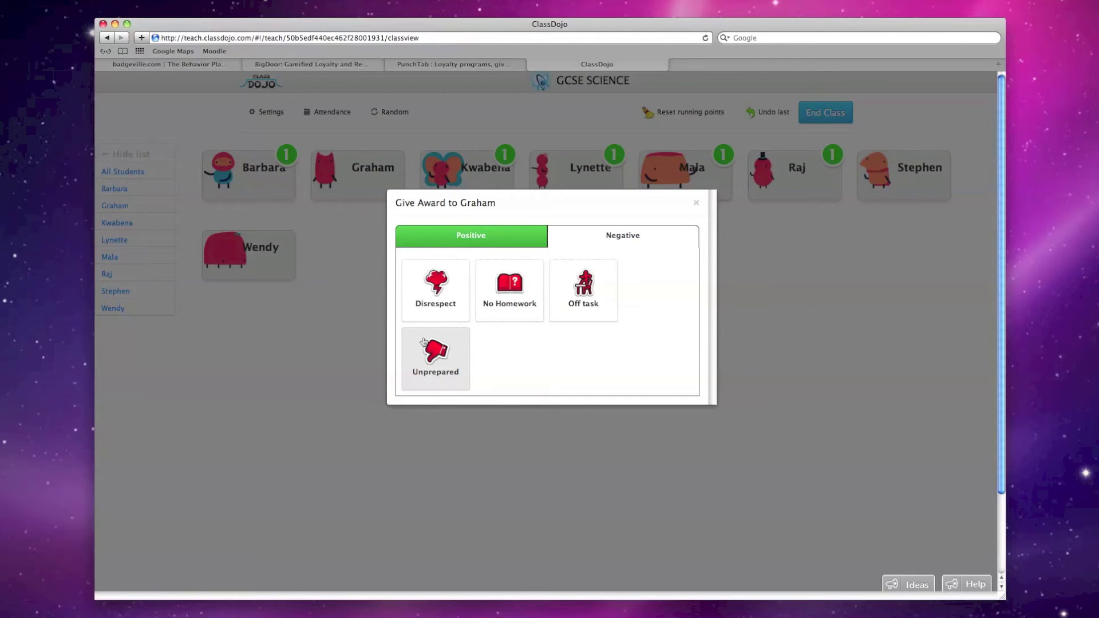
click(698, 207)
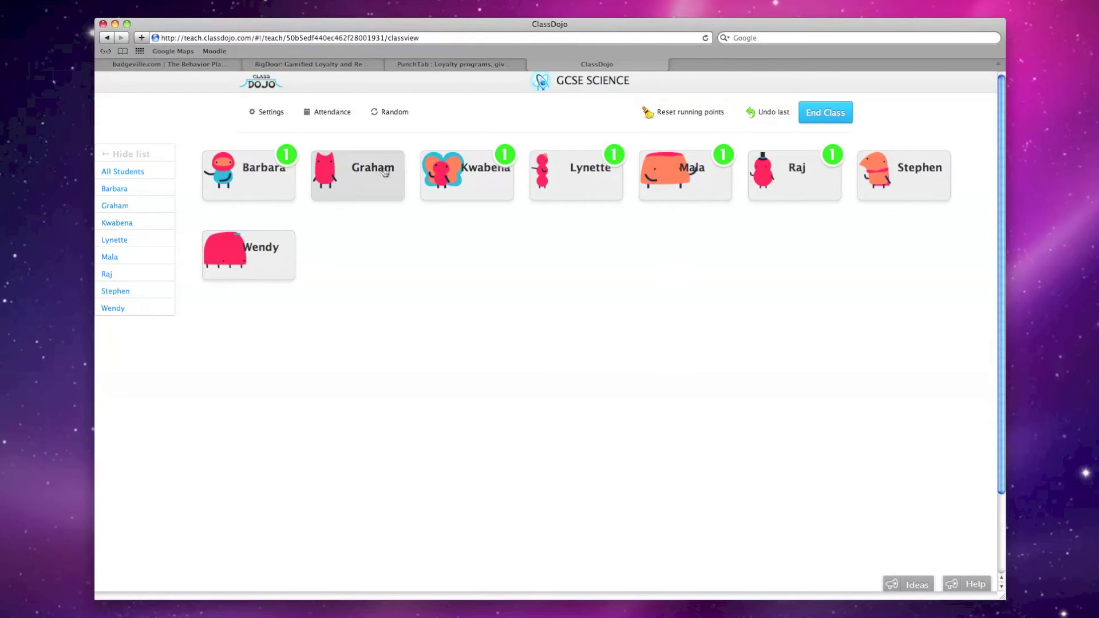
click(265, 114)
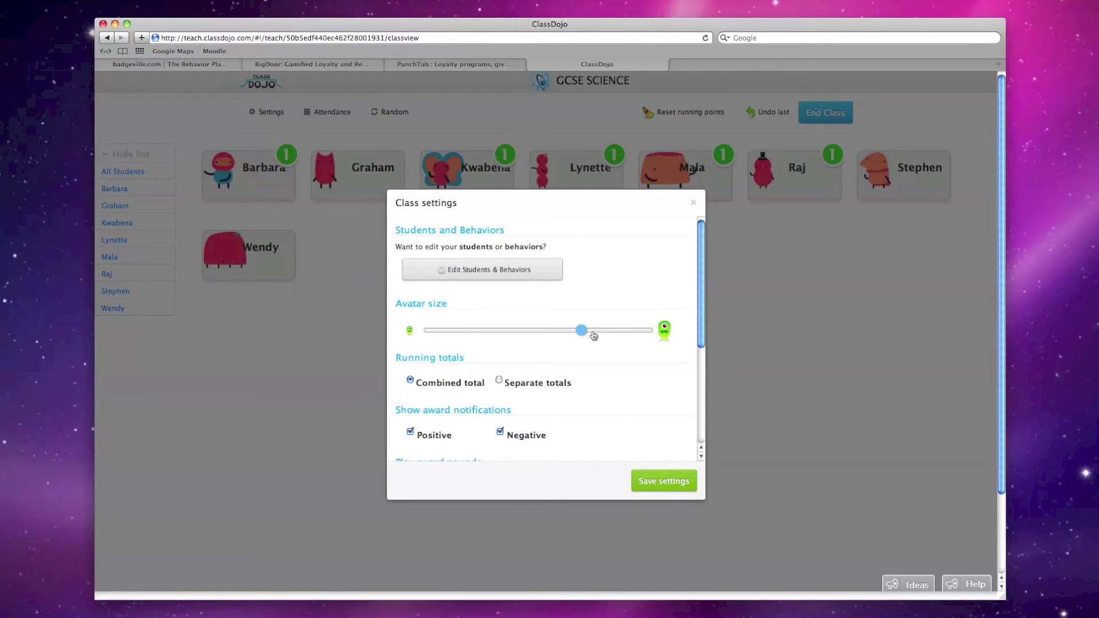
Enlarge the student avatar size, then go to Edit Students & Behaviors
drag(580, 332, 585, 333)
drag(597, 332, 709, 335)
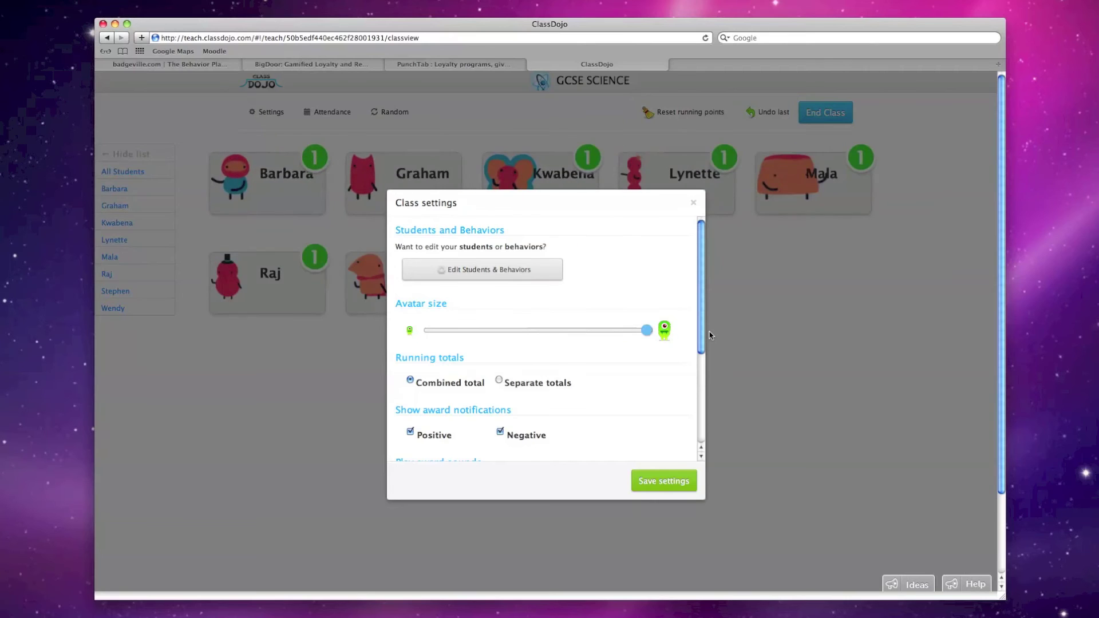
click(466, 276)
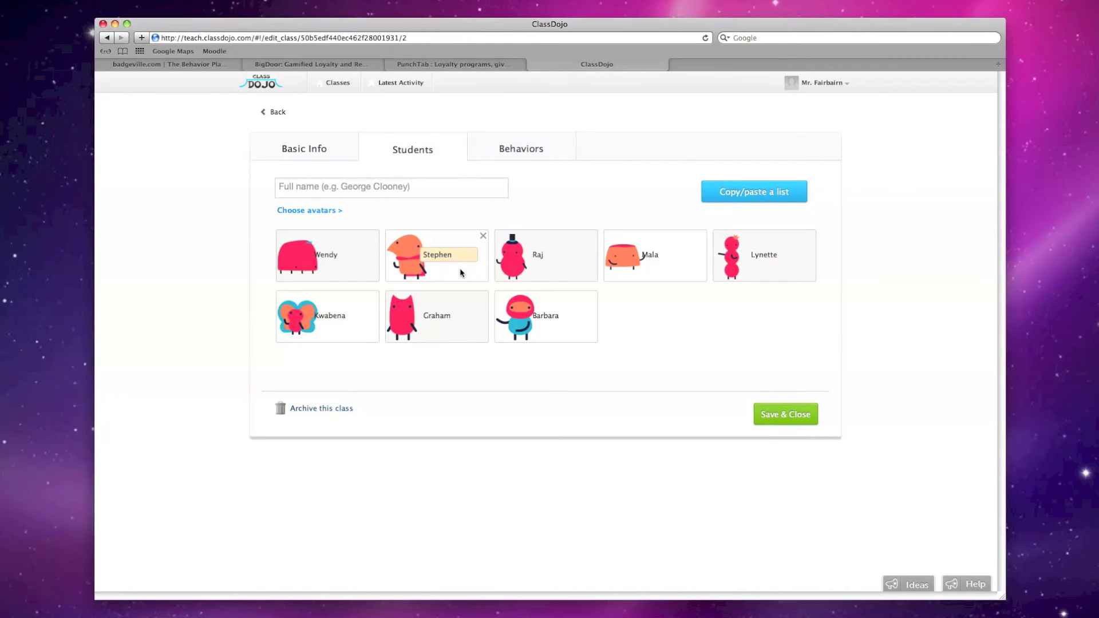
Delete the Persistence behaviour on the Behaviors tab
click(542, 144)
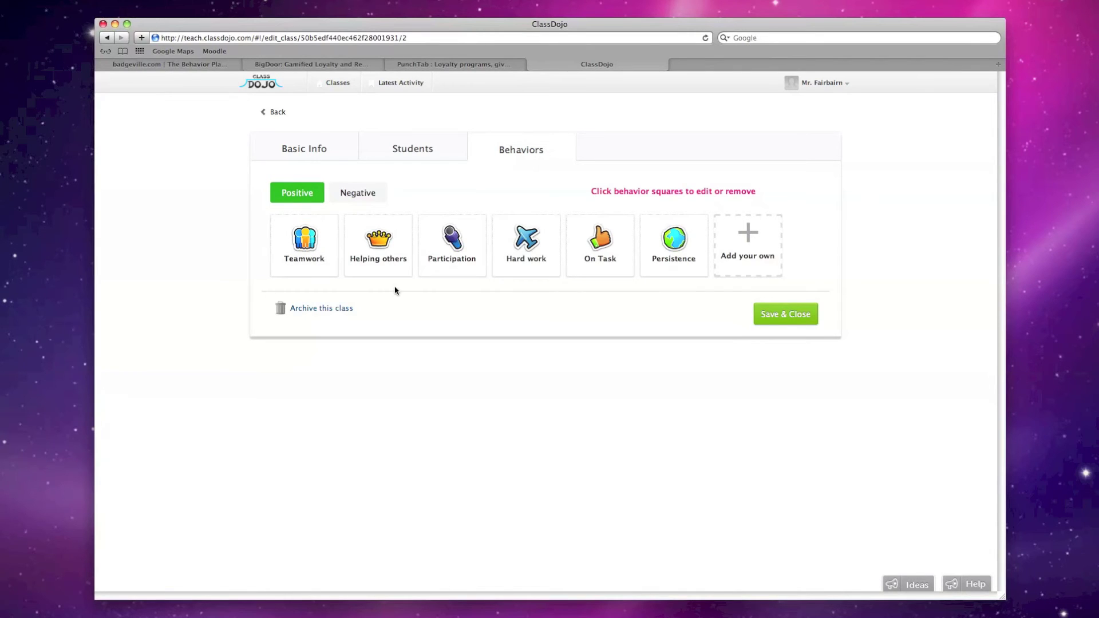
click(684, 271)
click(702, 298)
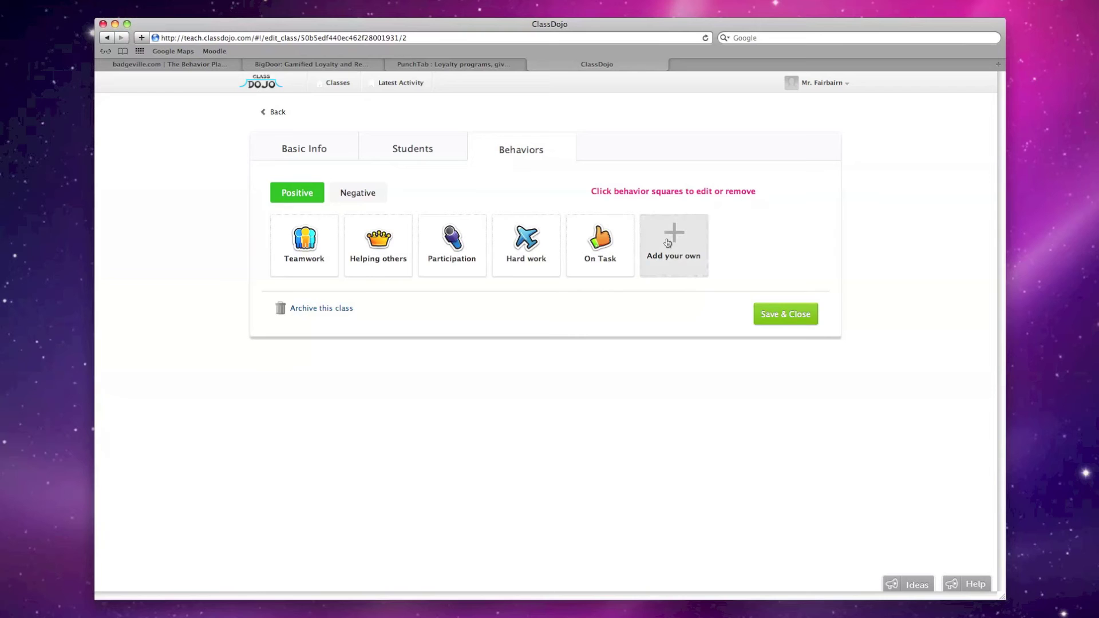
Add a positive behaviour 'Amazing' with a graduation-cap icon and save the class
click(668, 243)
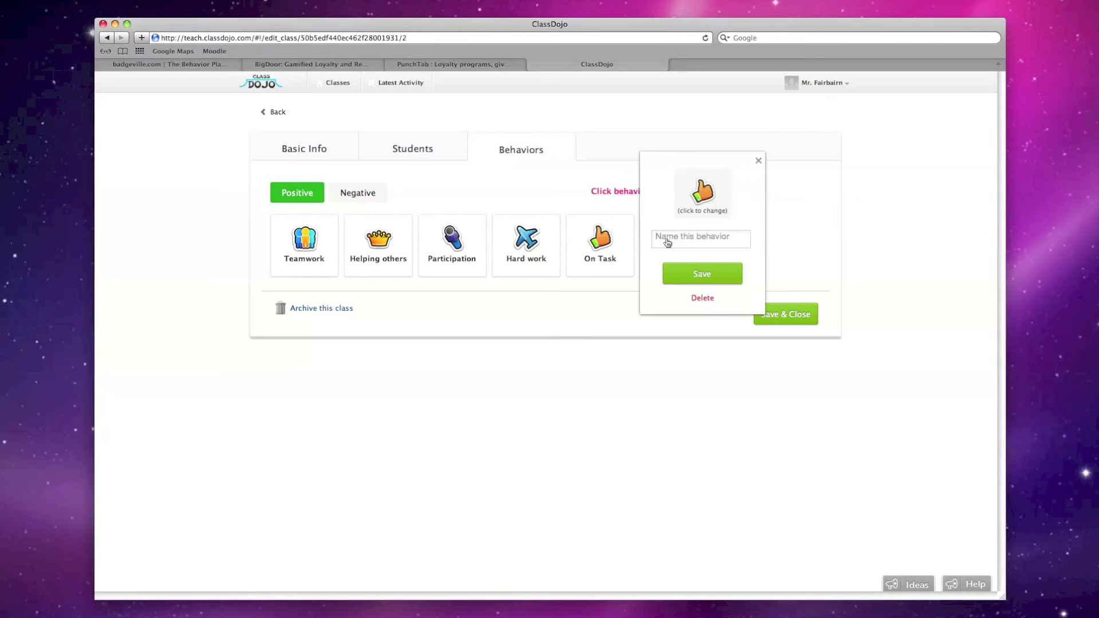
click(697, 194)
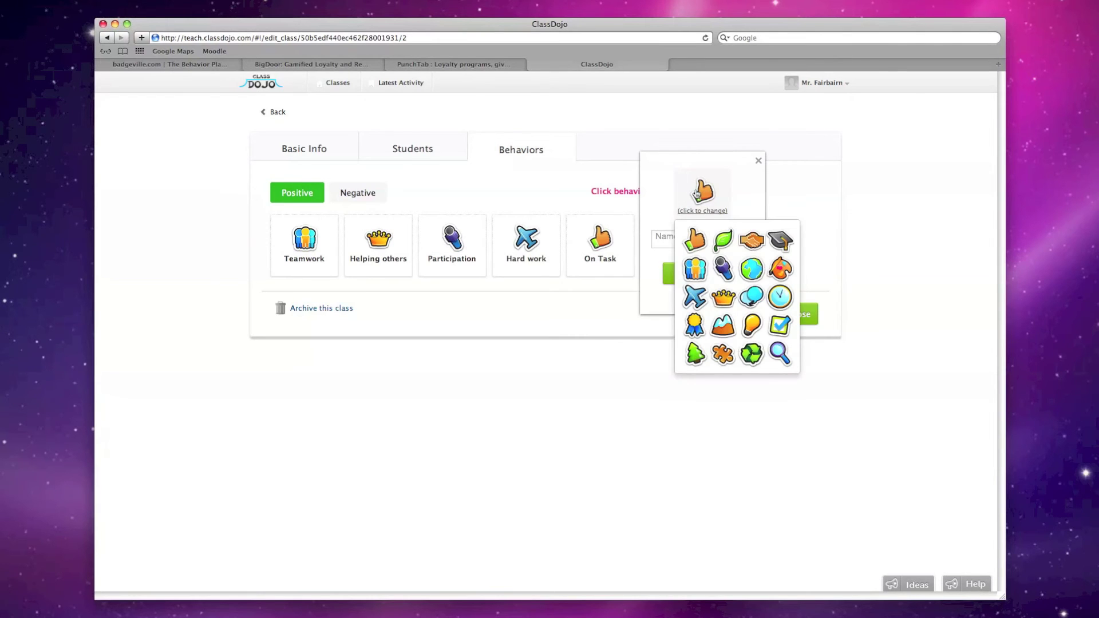
click(778, 244)
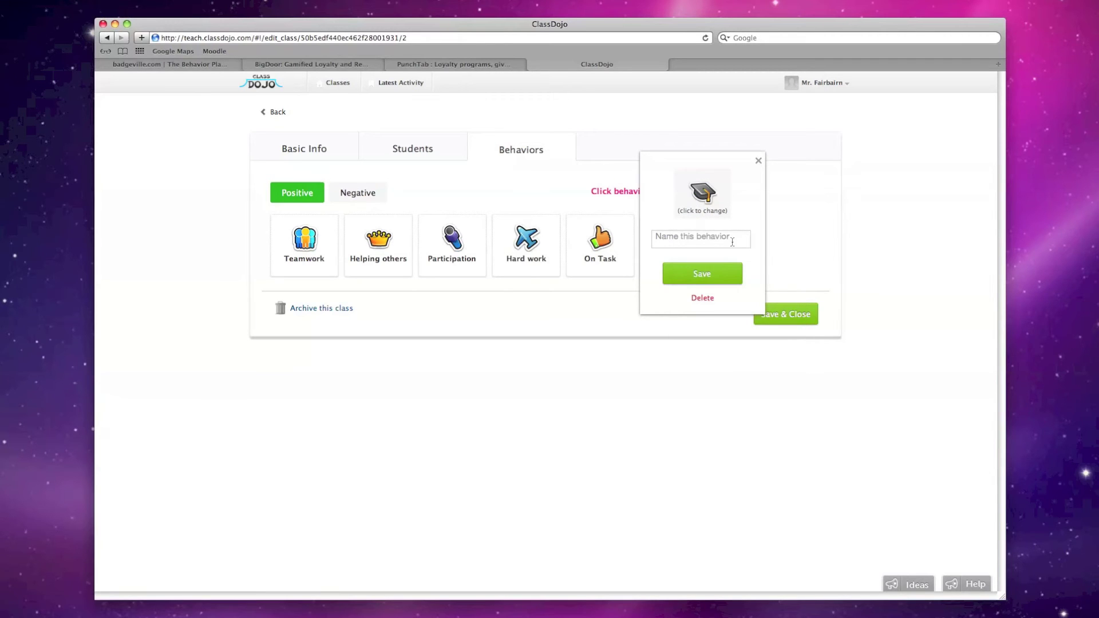
click(713, 243)
text(Amazing!)
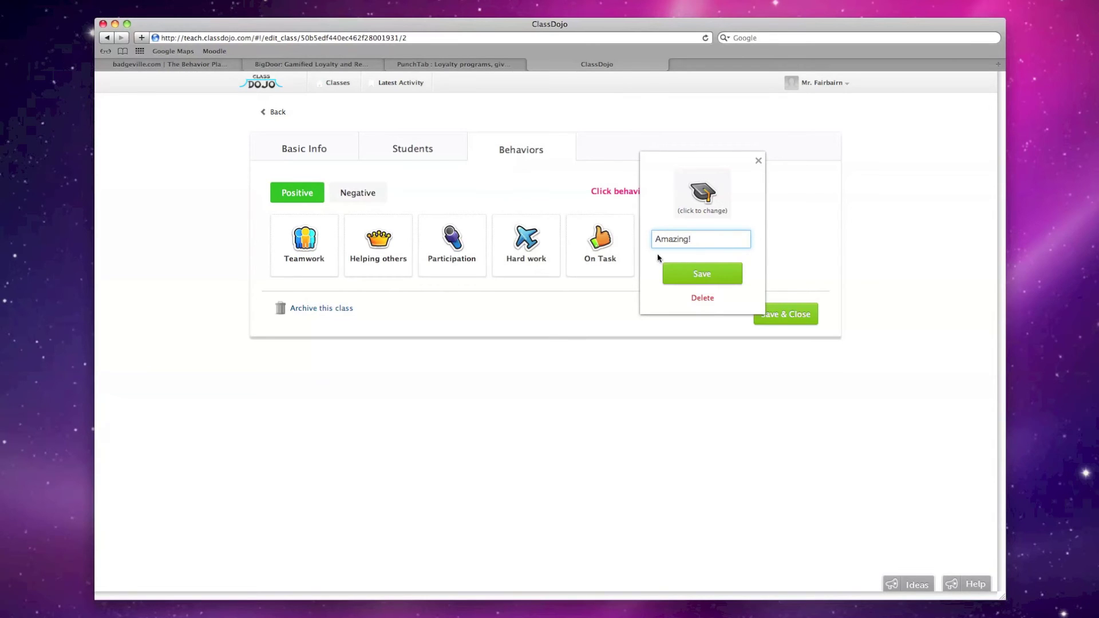
click(690, 272)
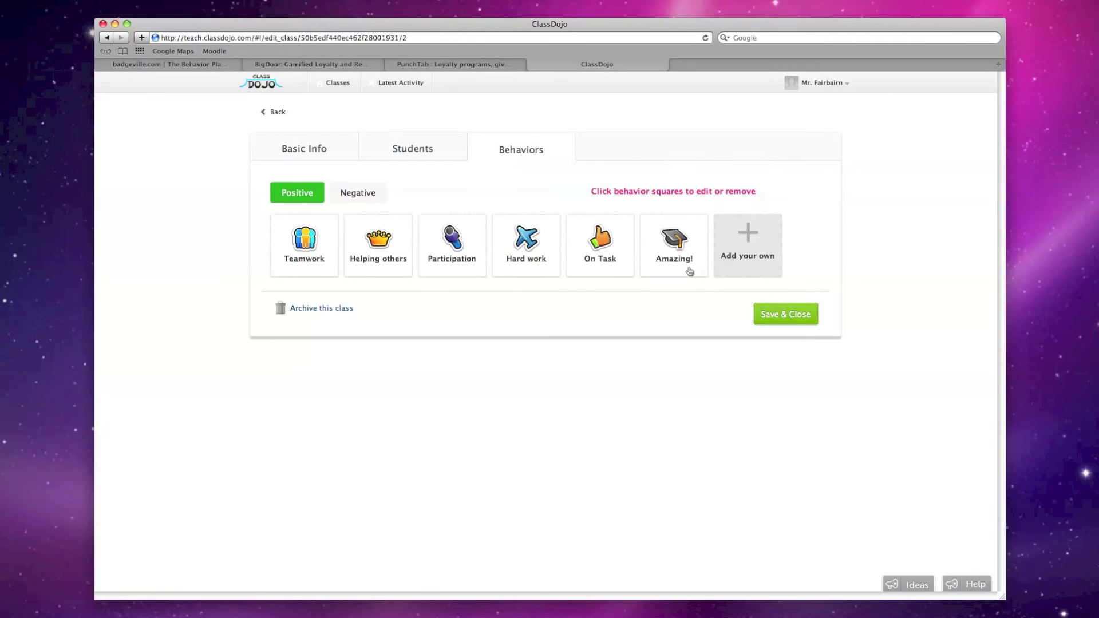
click(797, 311)
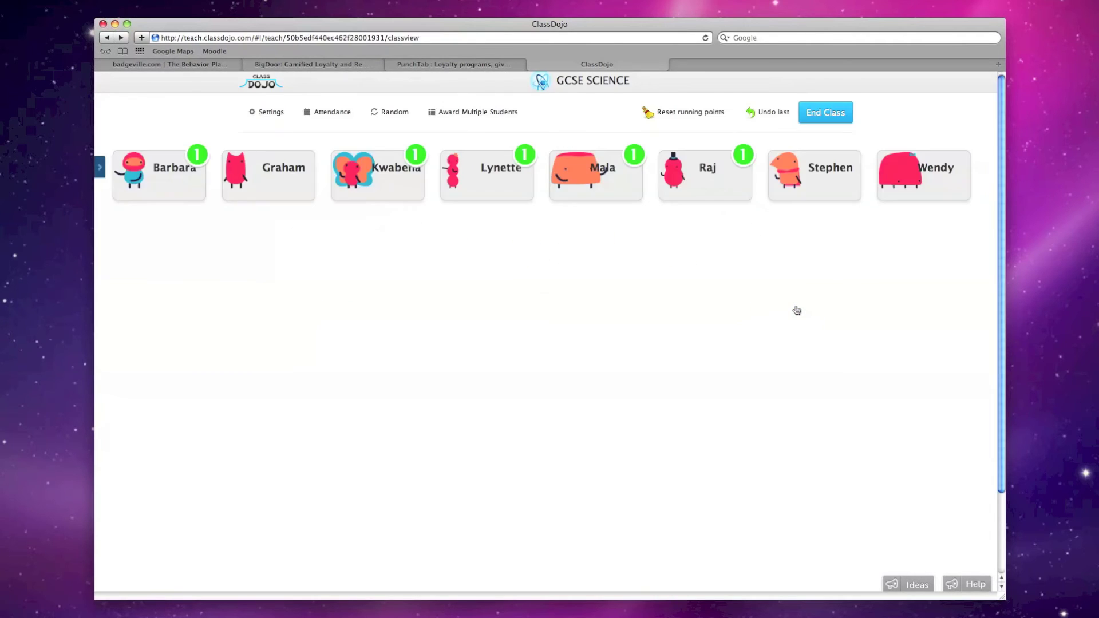
Give the orange-avatar student an Amazing! point, then end the class session
click(815, 167)
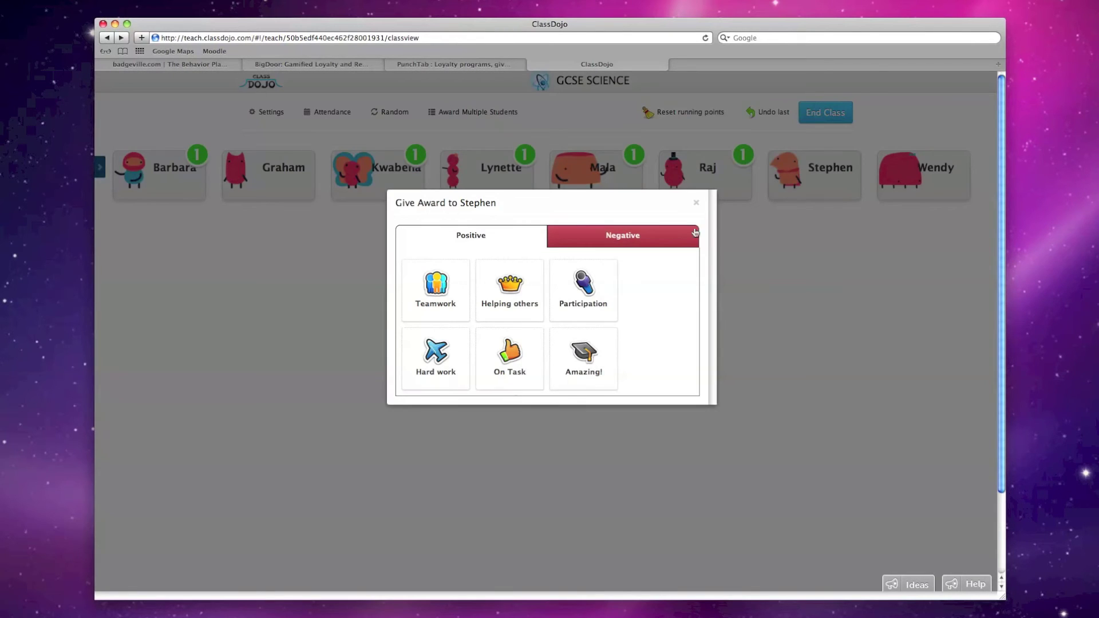
click(604, 365)
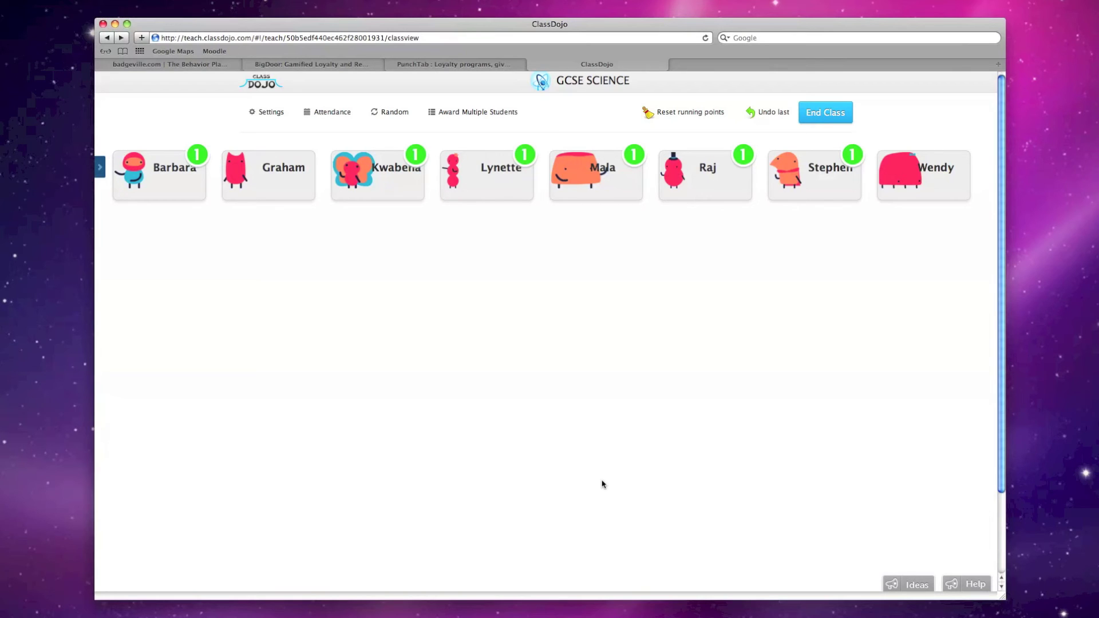
click(823, 124)
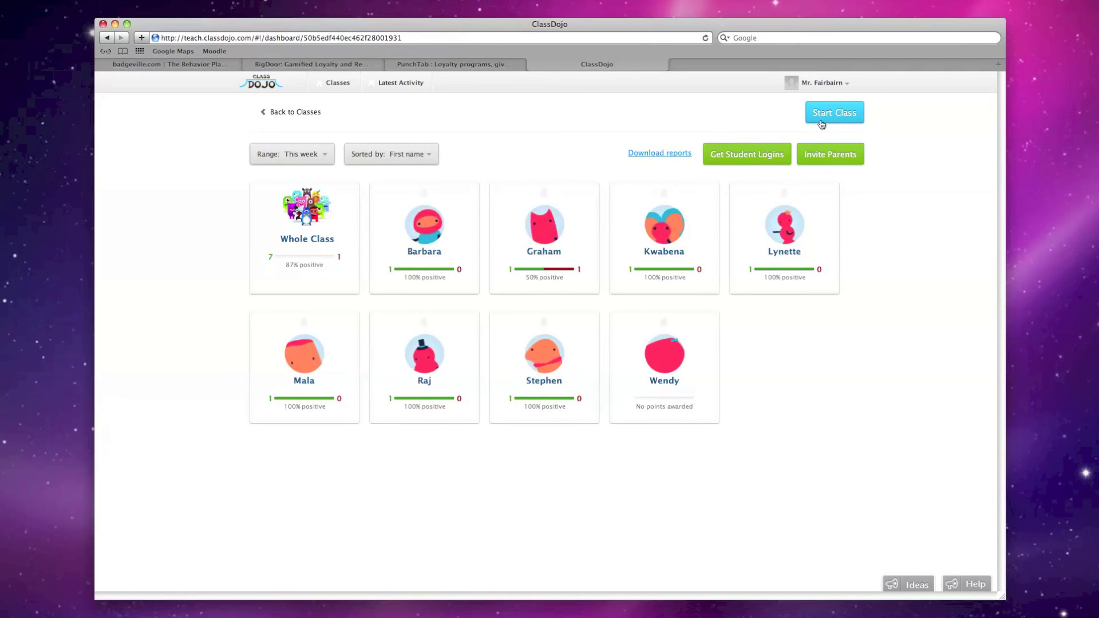
Add the comment 'You showed great teamwork today! Well done!' to the 50%-positive student's report
click(563, 212)
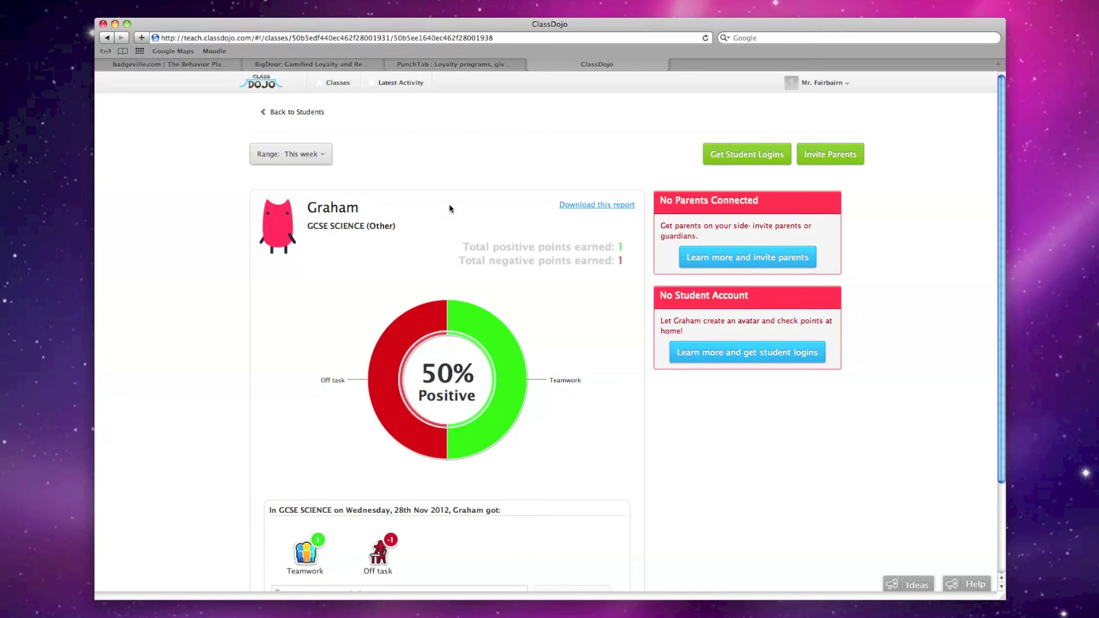
scroll(453, 215, down, 3)
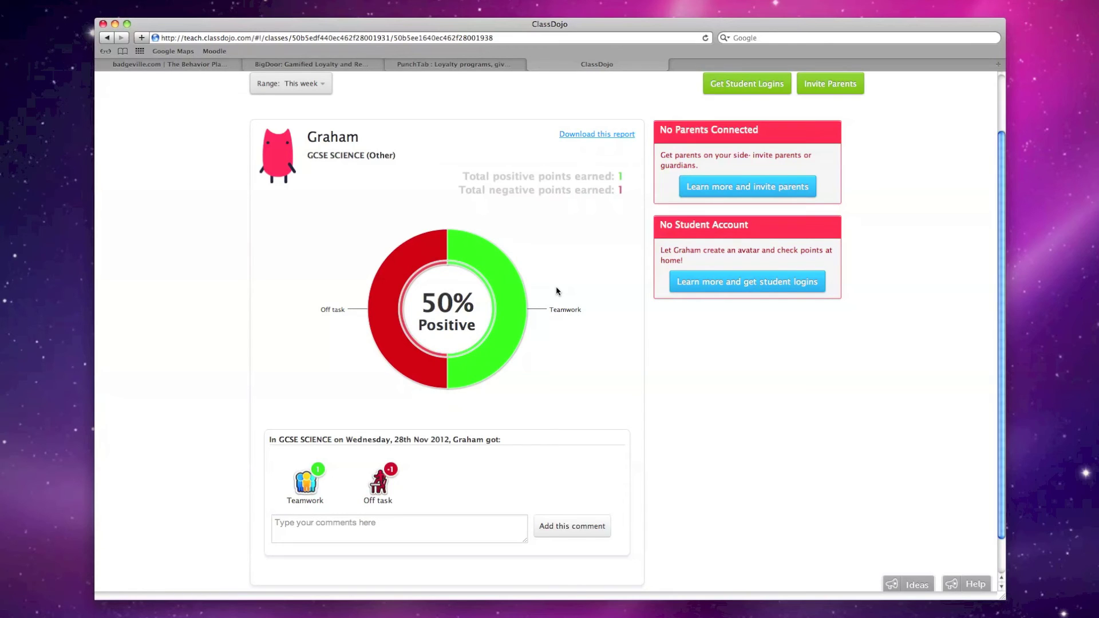
click(430, 536)
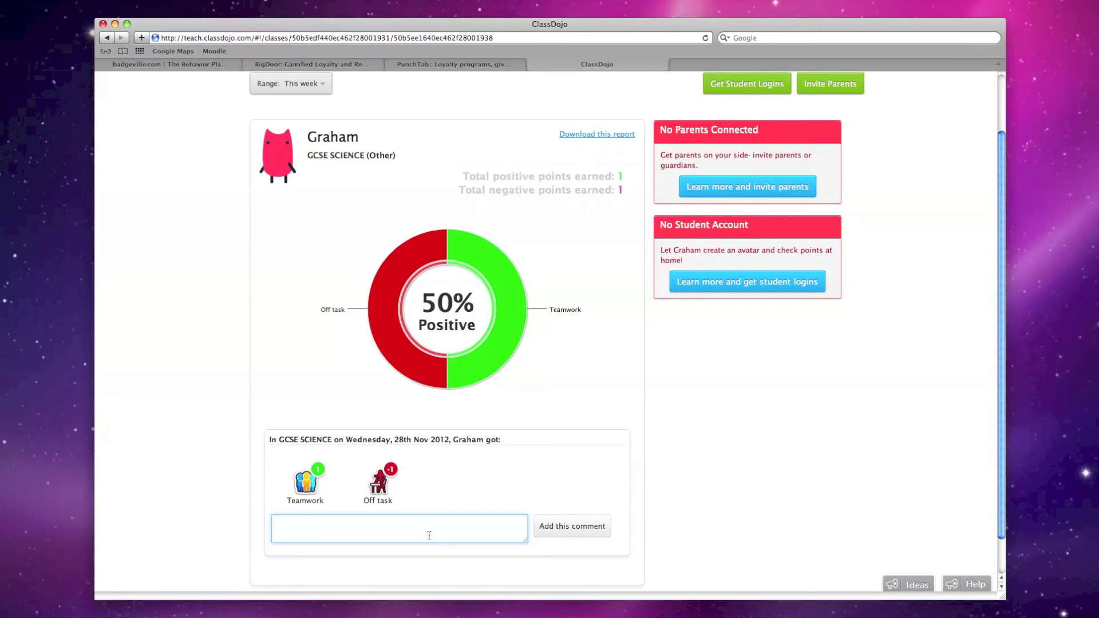
click(303, 490)
click(310, 523)
text(You showed great teamwork today! )
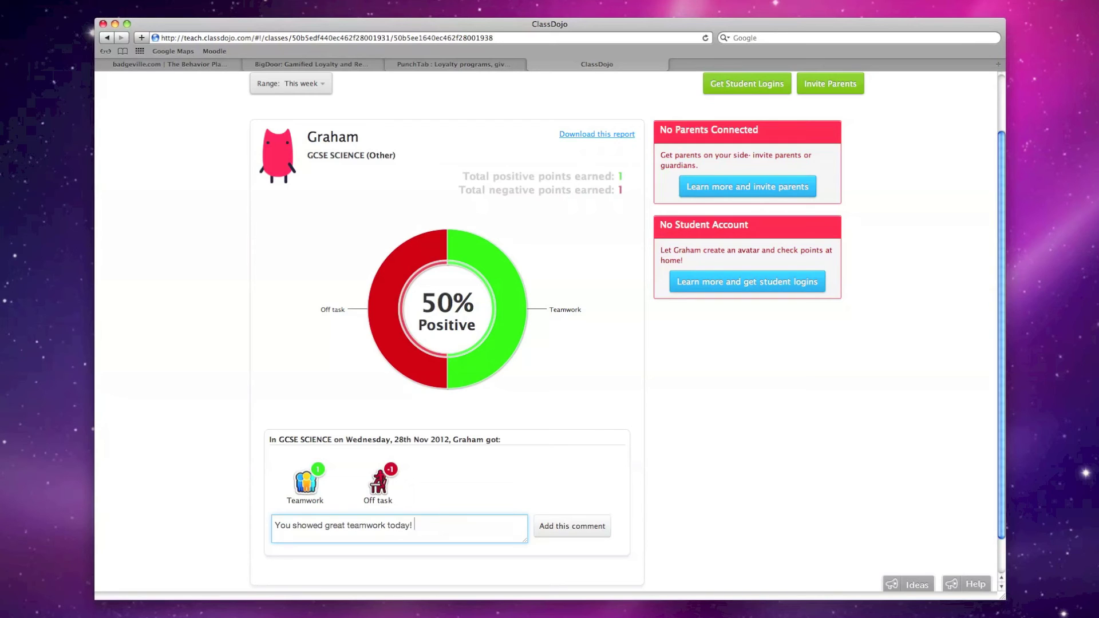
text(Well done!)
click(570, 526)
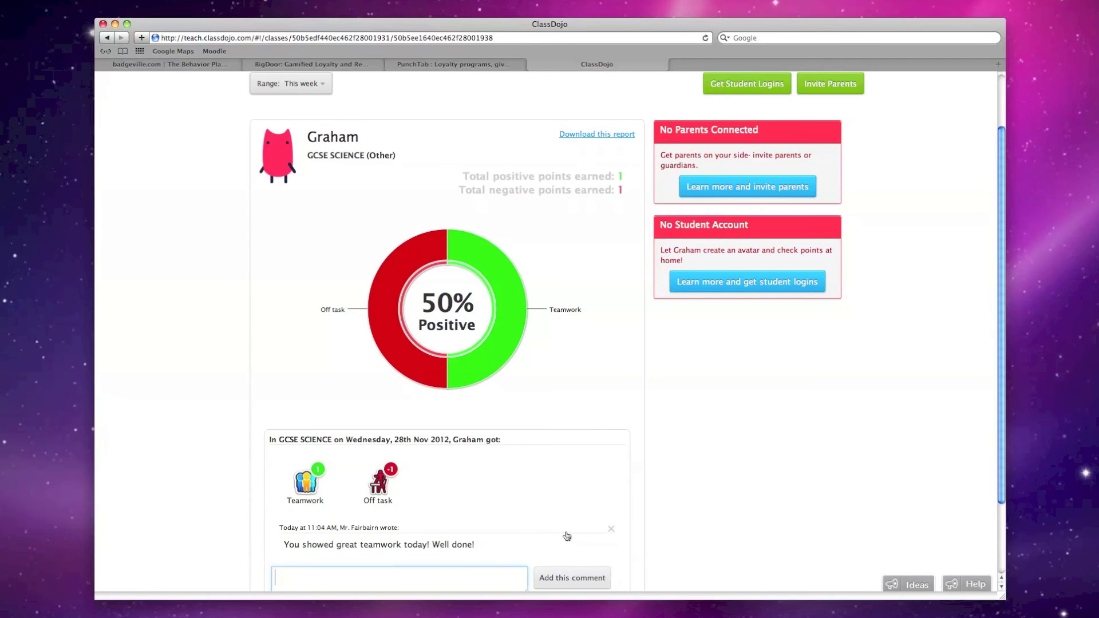
scroll(567, 536, down, 1)
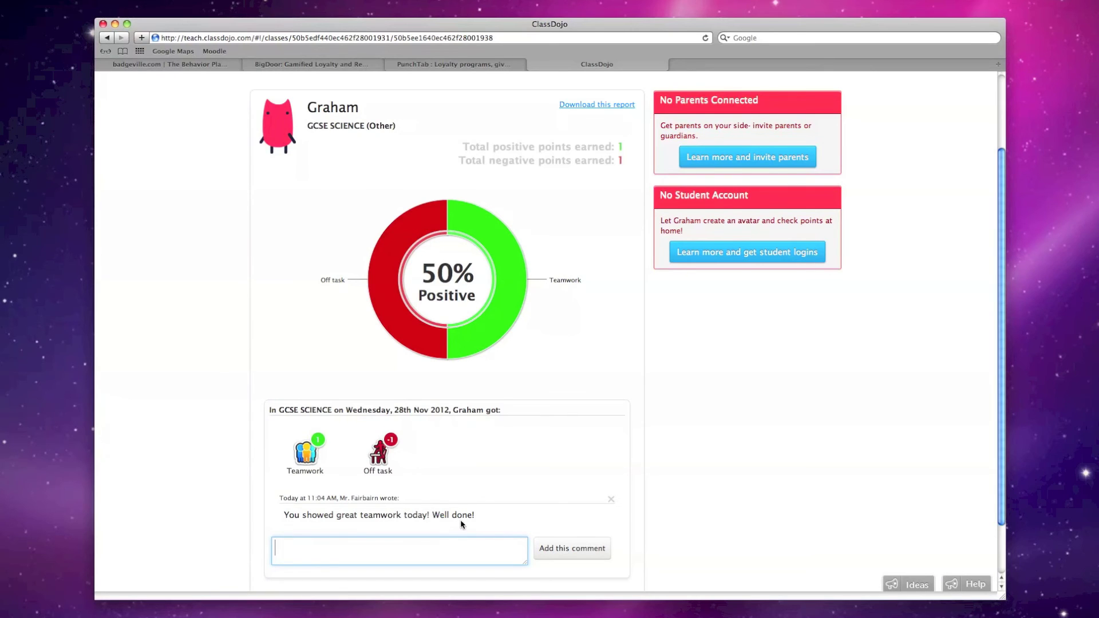
Download this student's report as report.pdf
scroll(462, 522, up, 3)
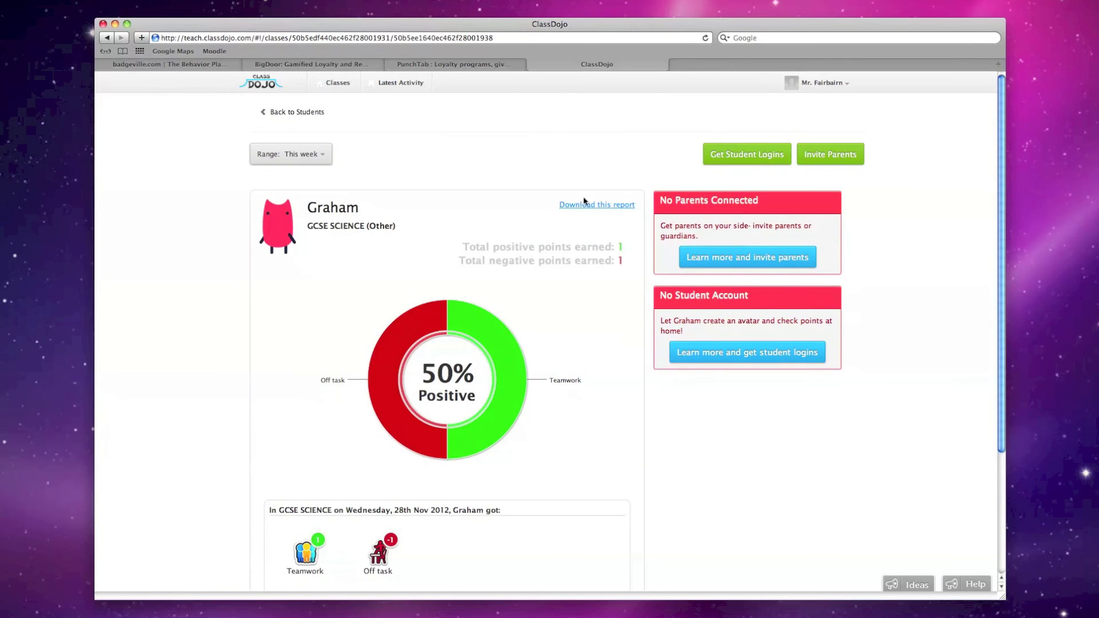
click(591, 205)
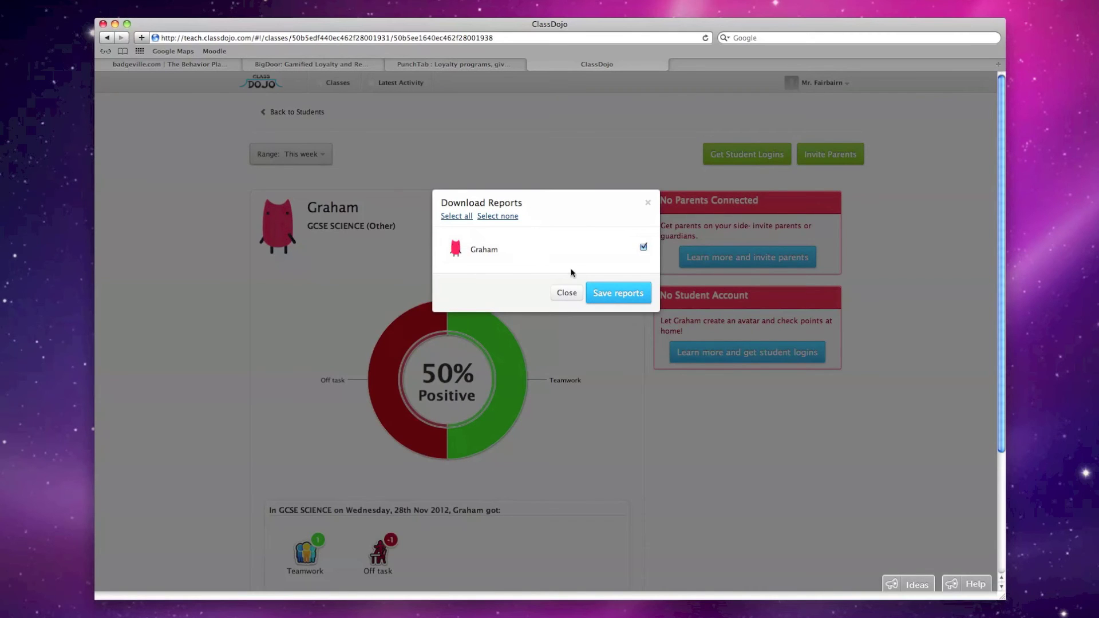
click(604, 294)
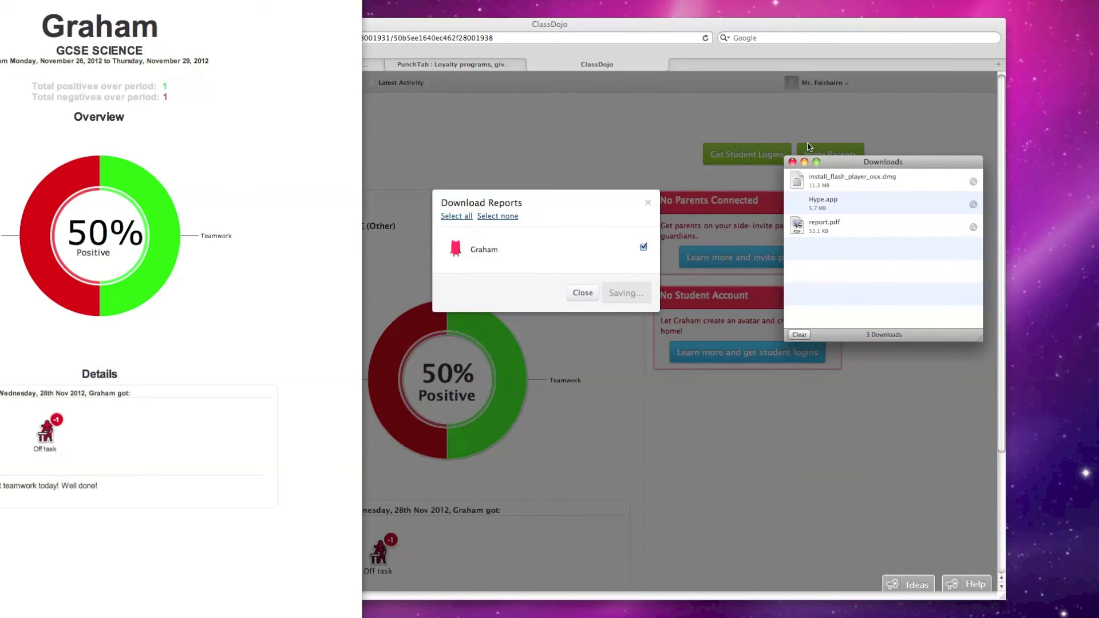
Close the downloads list and report.pdf in Preview, bringing the browser back
click(793, 162)
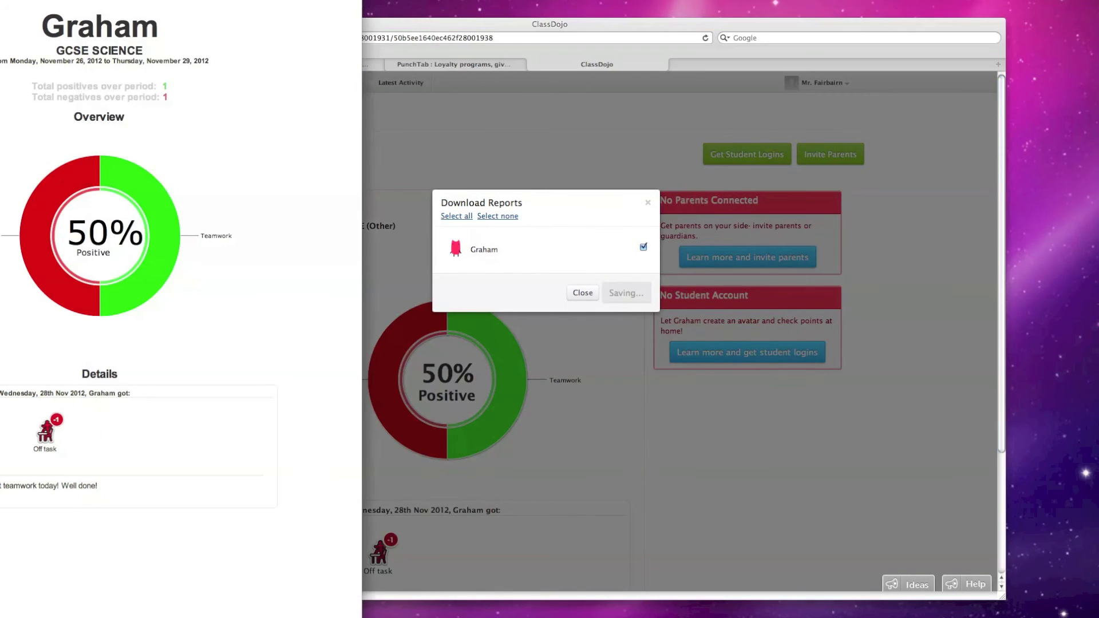
click(42, 327)
click(27, 4)
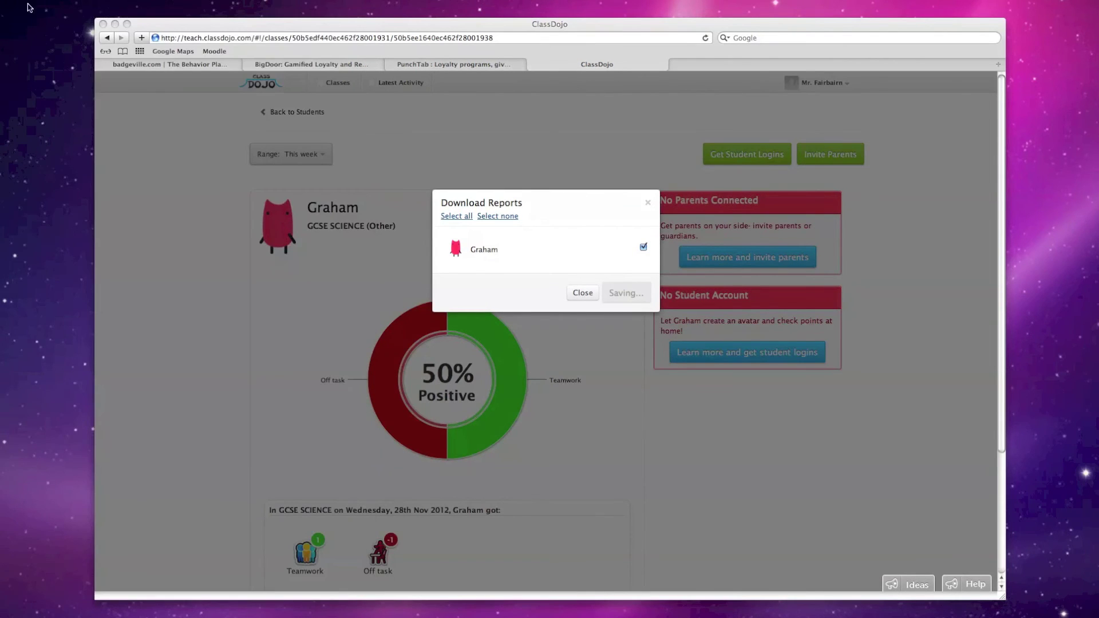
click(649, 204)
Dismiss the download dialog and return to the GCSE SCIENCE class dashboard
click(649, 204)
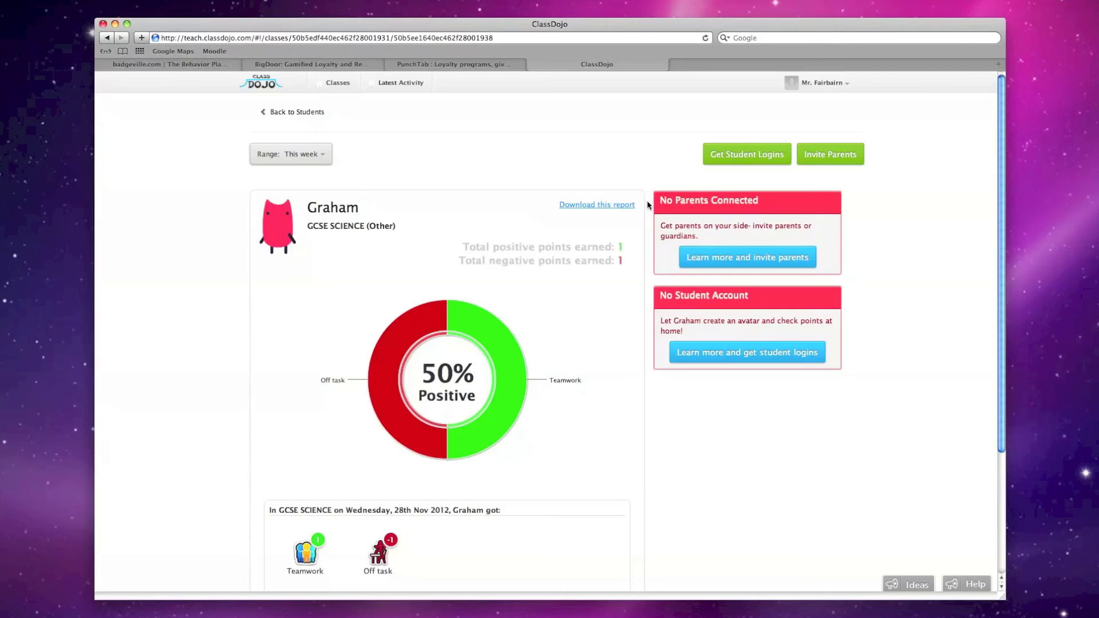
click(294, 111)
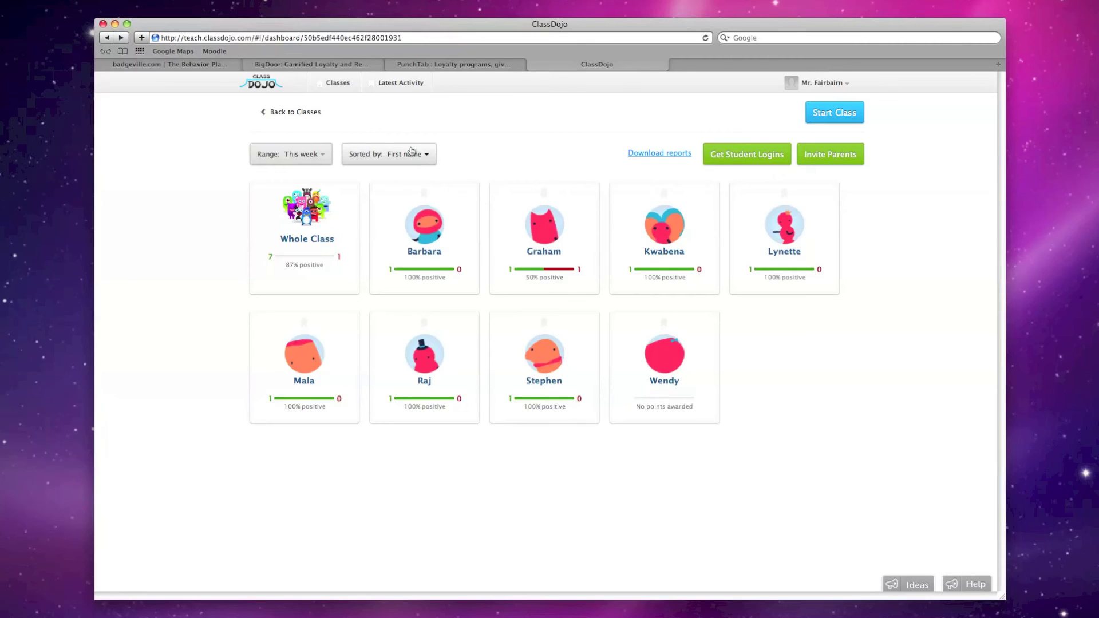
click(289, 221)
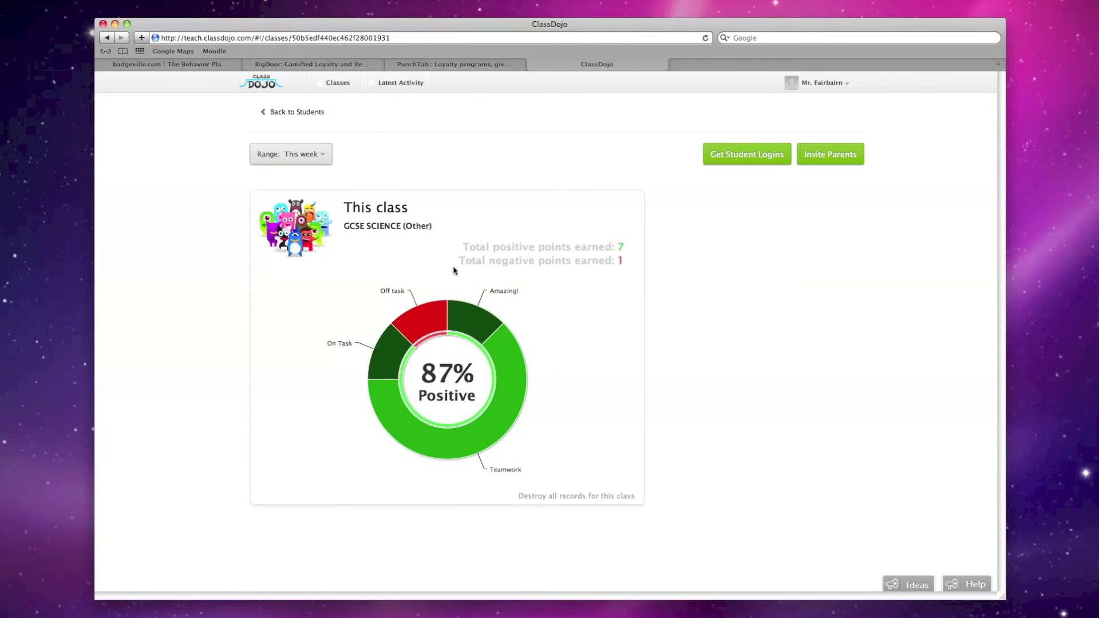
click(296, 111)
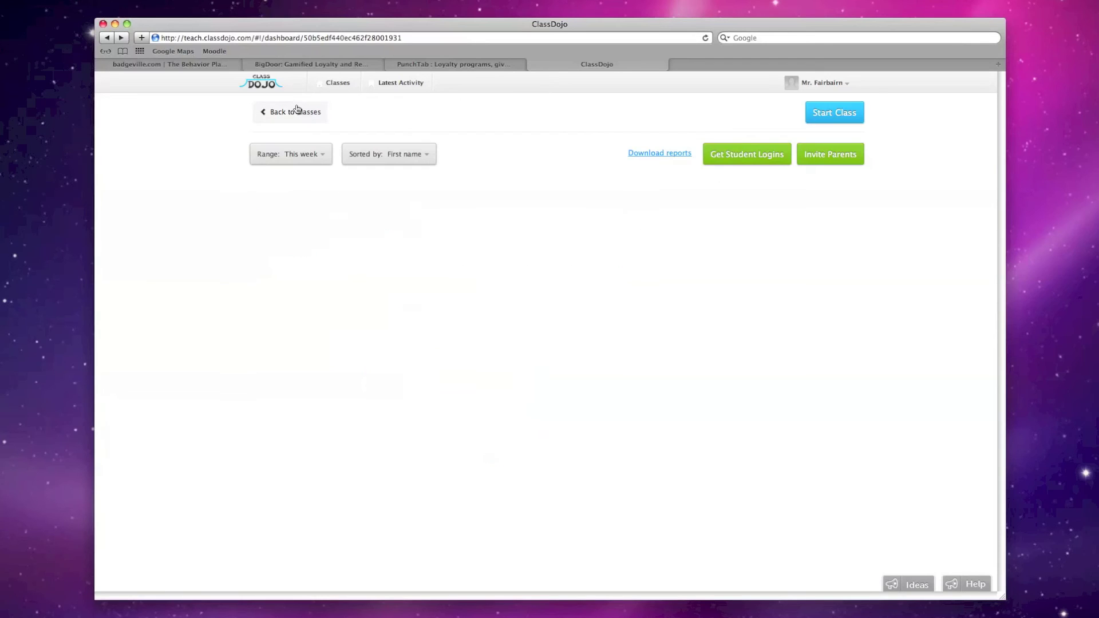
Deselect all students, tick only three students, and save their reports as PDF
click(649, 154)
scroll(593, 285, down, 1)
scroll(584, 424, up, 1)
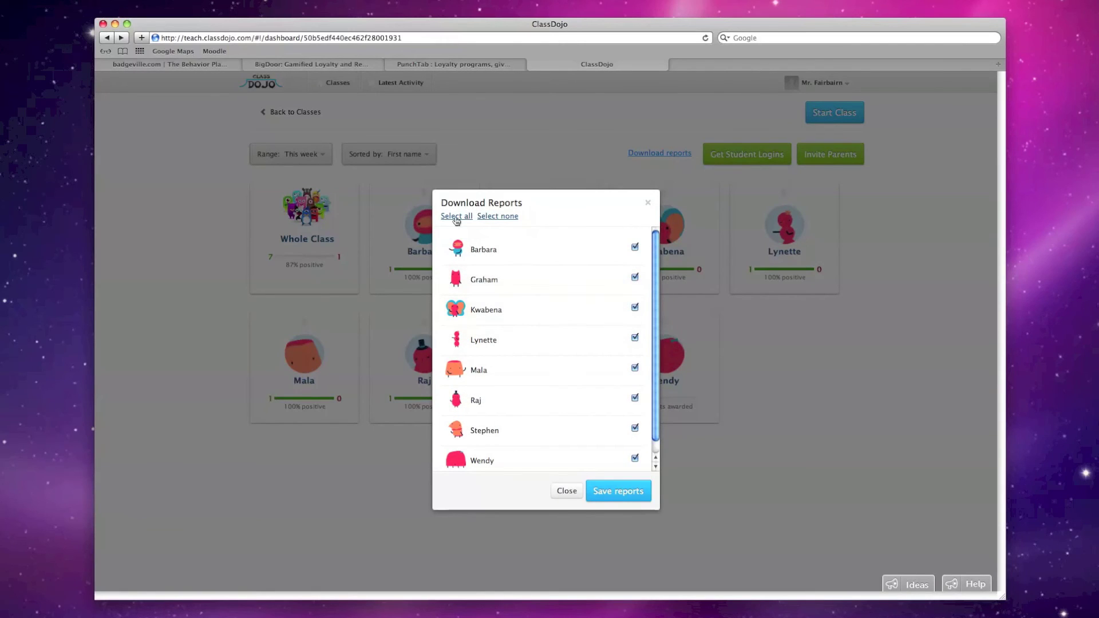
click(485, 217)
click(635, 247)
click(632, 309)
click(634, 338)
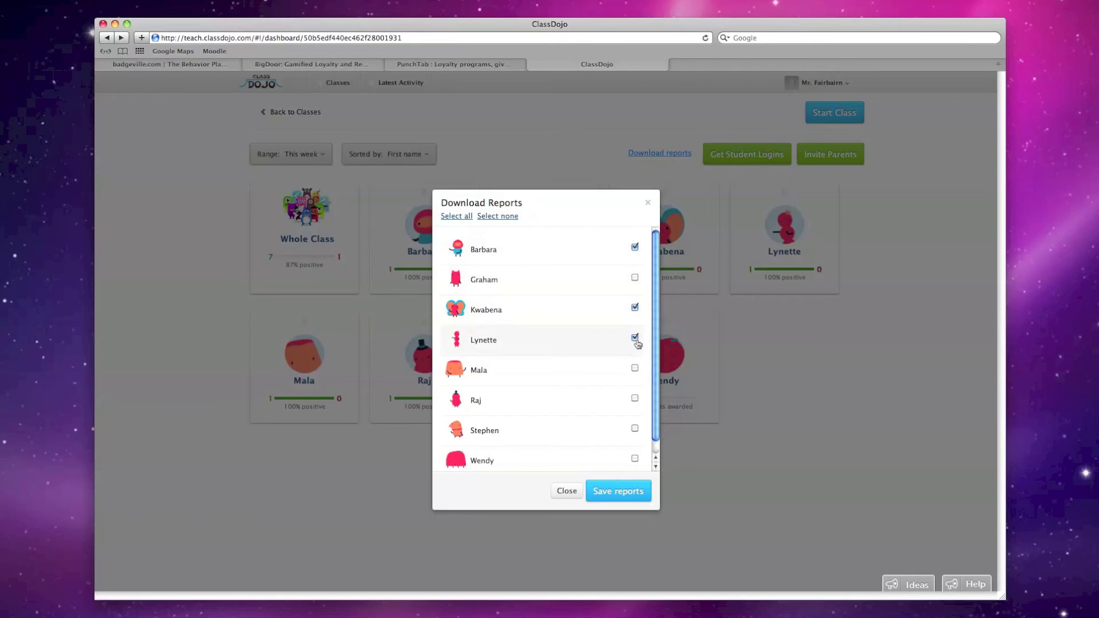
click(616, 492)
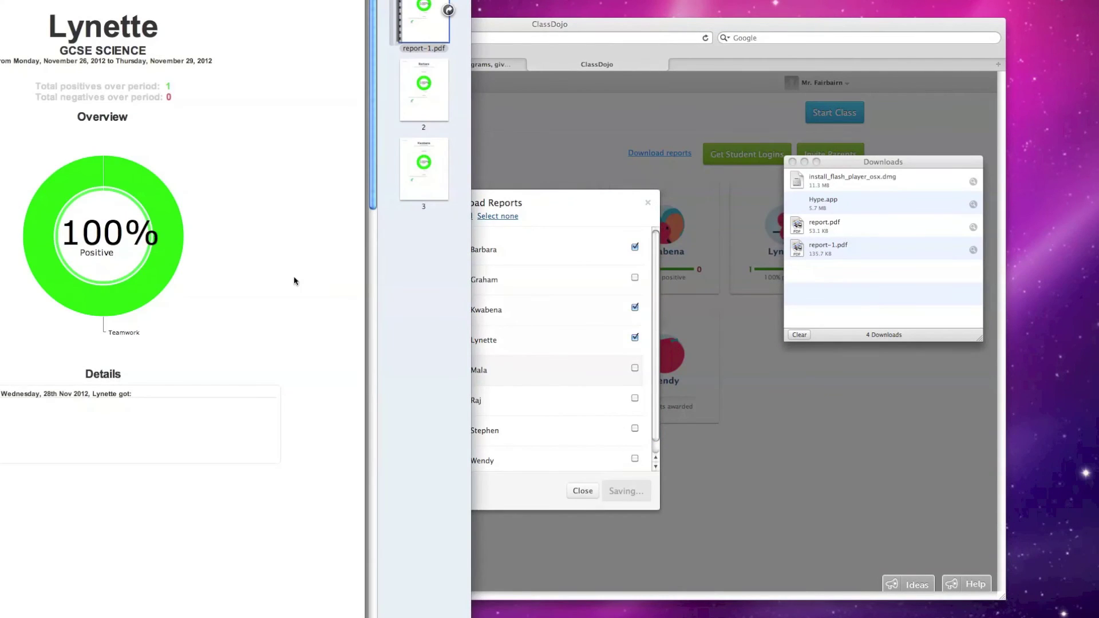
Scroll through the three student pages of report-1.pdf, then close it
scroll(161, 238, down, 20)
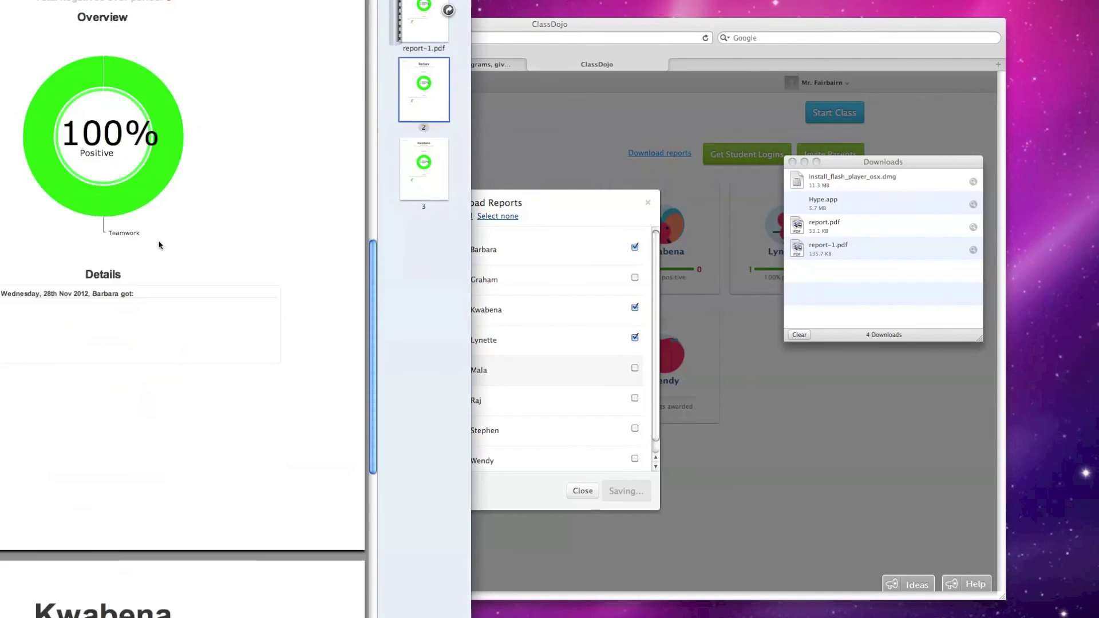
scroll(159, 247, up, 20)
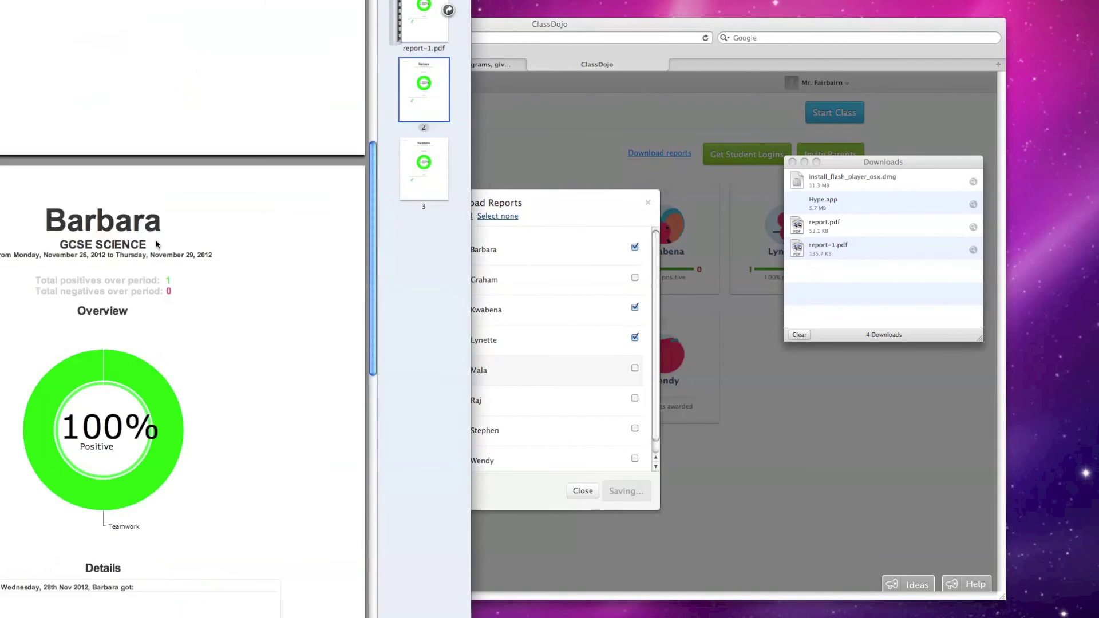
scroll(157, 245, up, 5)
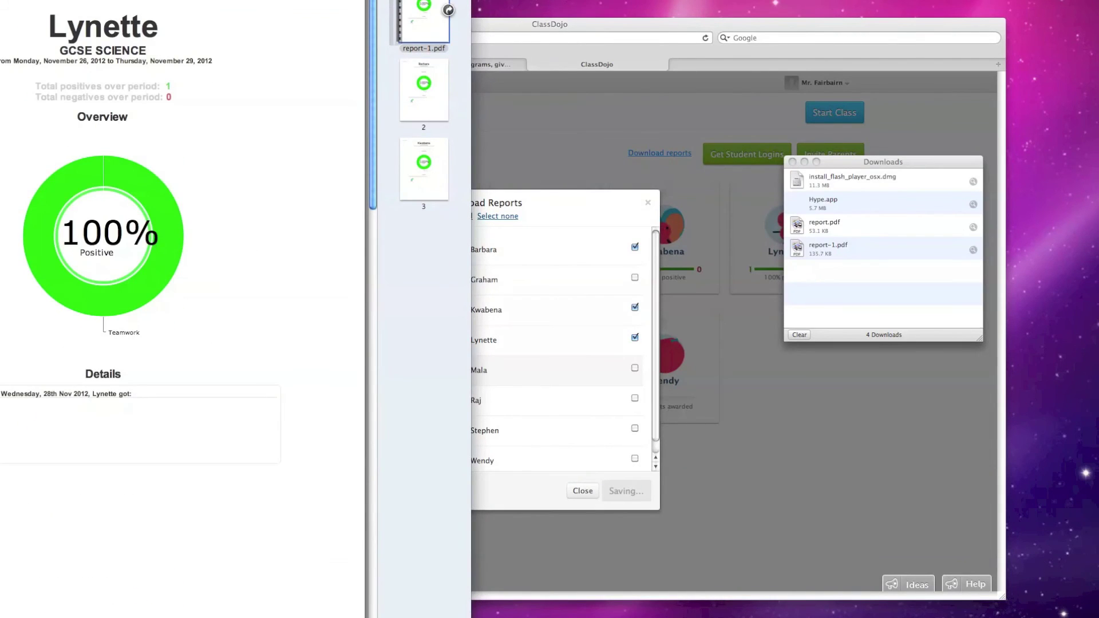
key(super+w)
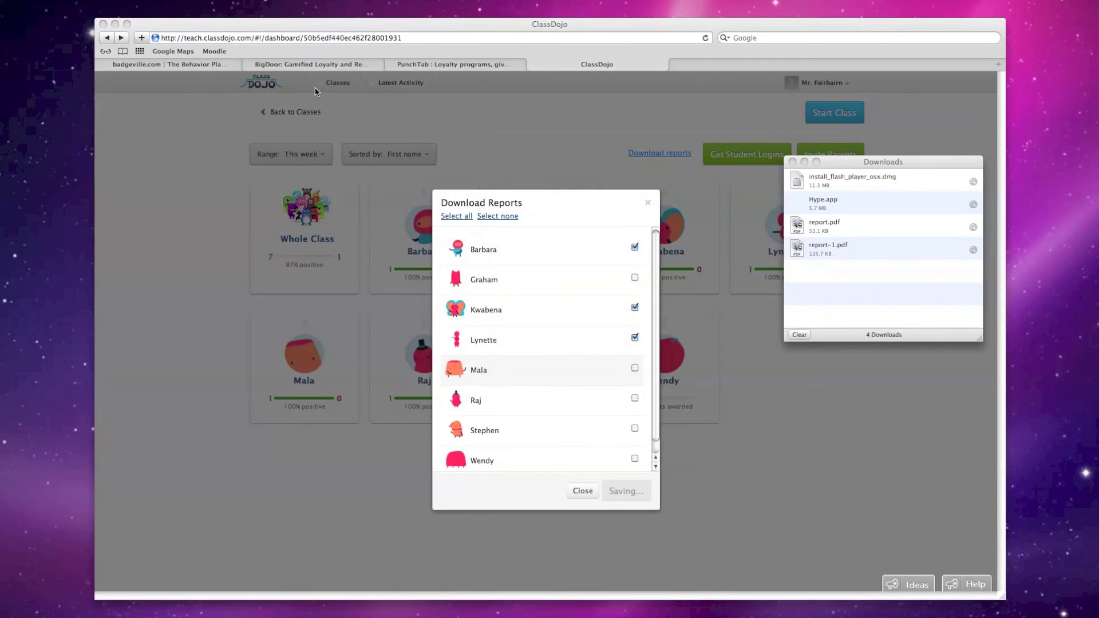
Dismiss the Download Reports dialog and open the Get Student Logins page
click(653, 204)
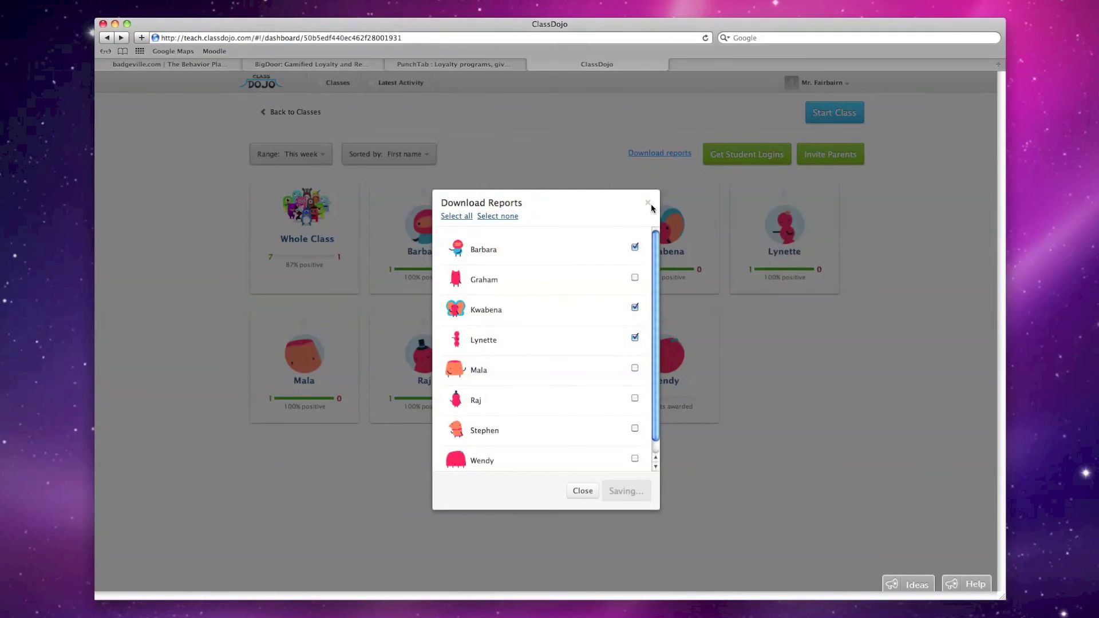
click(649, 205)
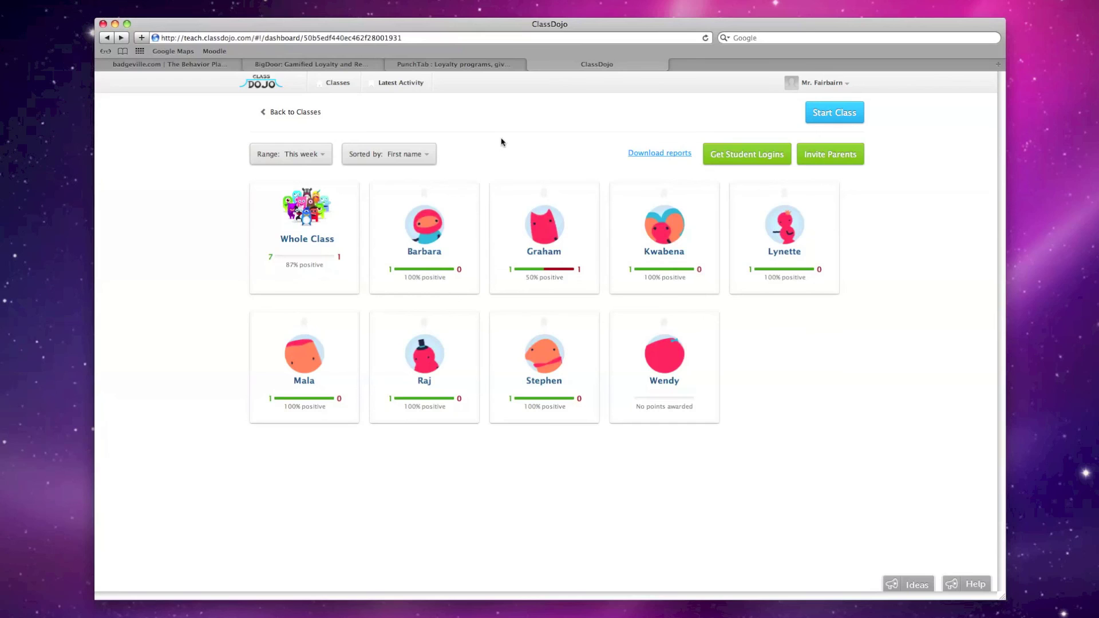
click(772, 155)
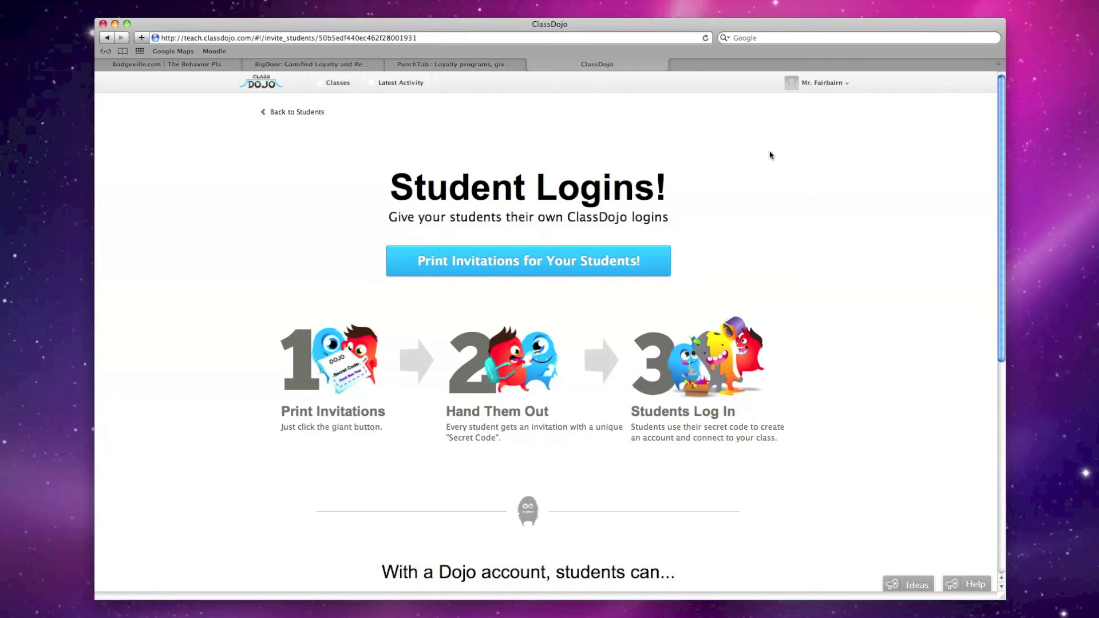
right_click(802, 173)
click(727, 175)
Print the student login invitations, producing student_codes.pdf with secret codes
scroll(729, 175, down, 5)
scroll(728, 175, up, 5)
click(515, 262)
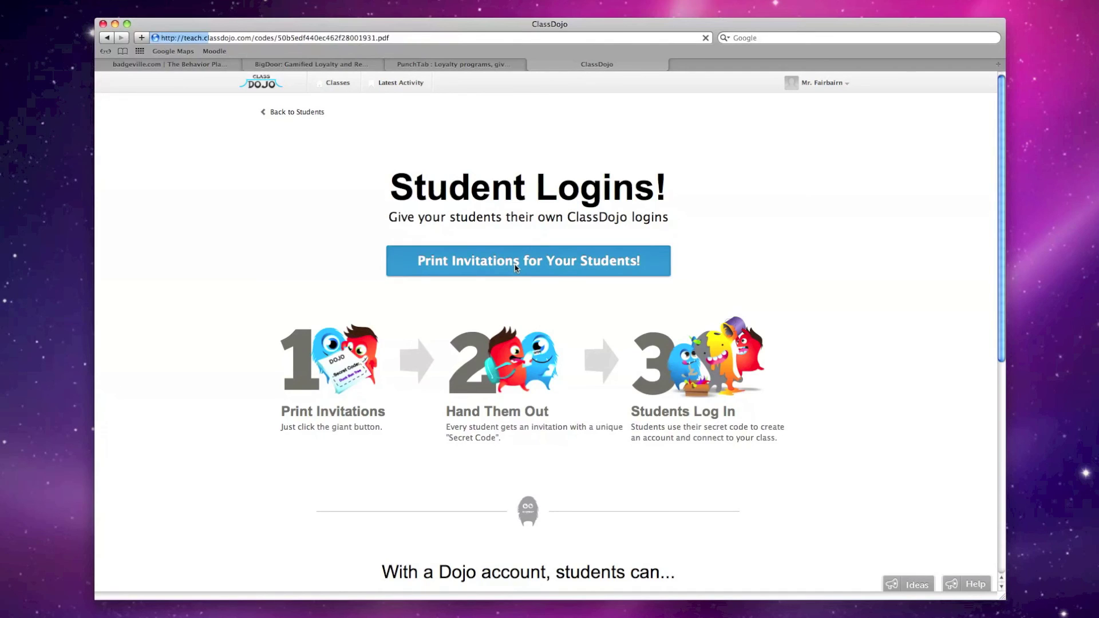
drag(170, 202, 237, 202)
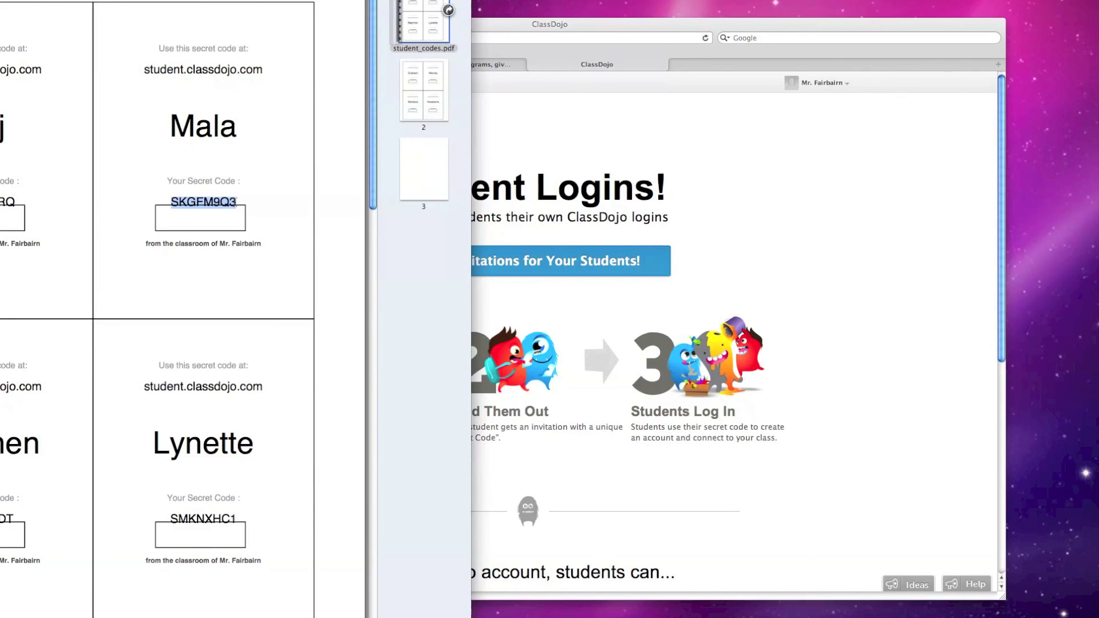
Select secret codes on two invitation cards in student_codes.pdf to inspect them
click(238, 201)
drag(239, 200, 166, 201)
scroll(225, 212, down, 15)
scroll(225, 220, up, 8)
drag(242, 468, 170, 476)
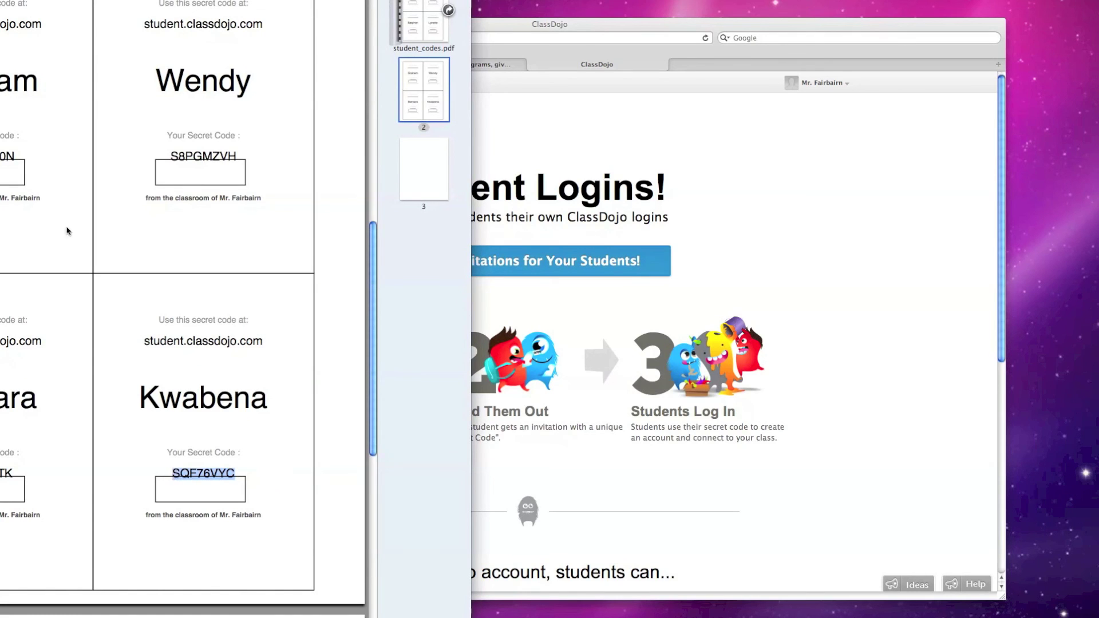
Close student_codes.pdf and return to the class dashboard
key(super+w)
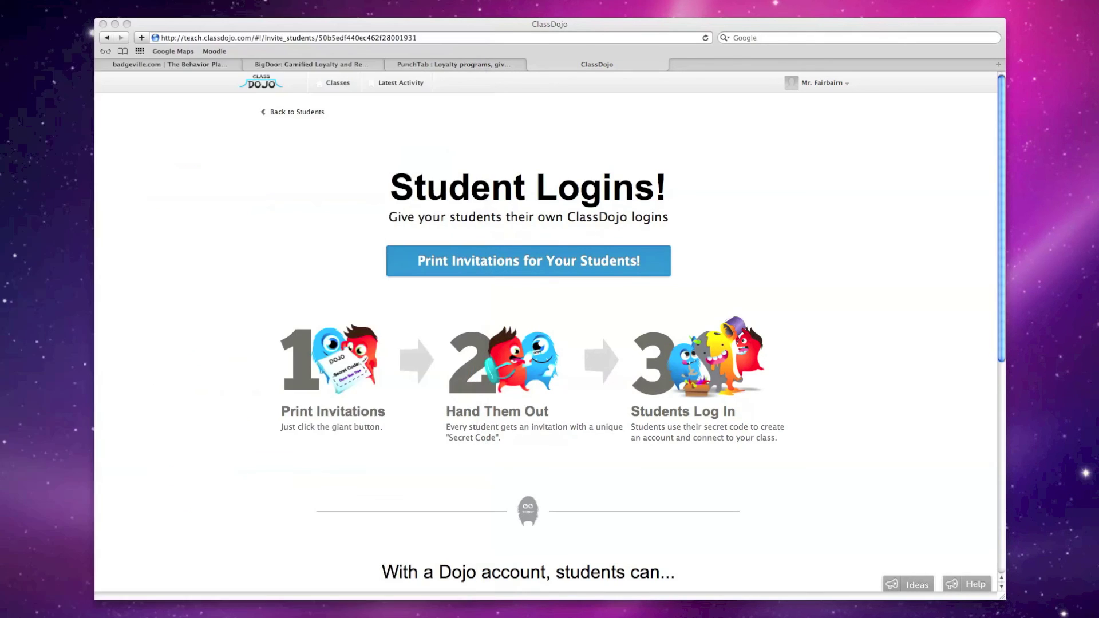
click(264, 197)
click(284, 108)
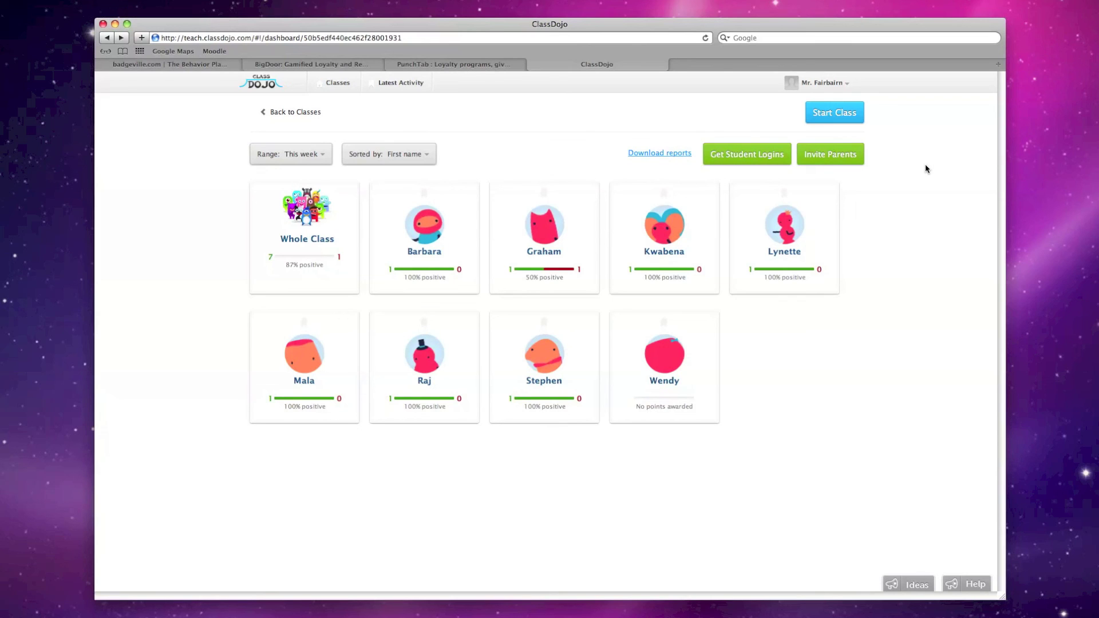
Print parent codes as dojo-codes.pdf from Invite Parents, check a code, then close it
click(859, 159)
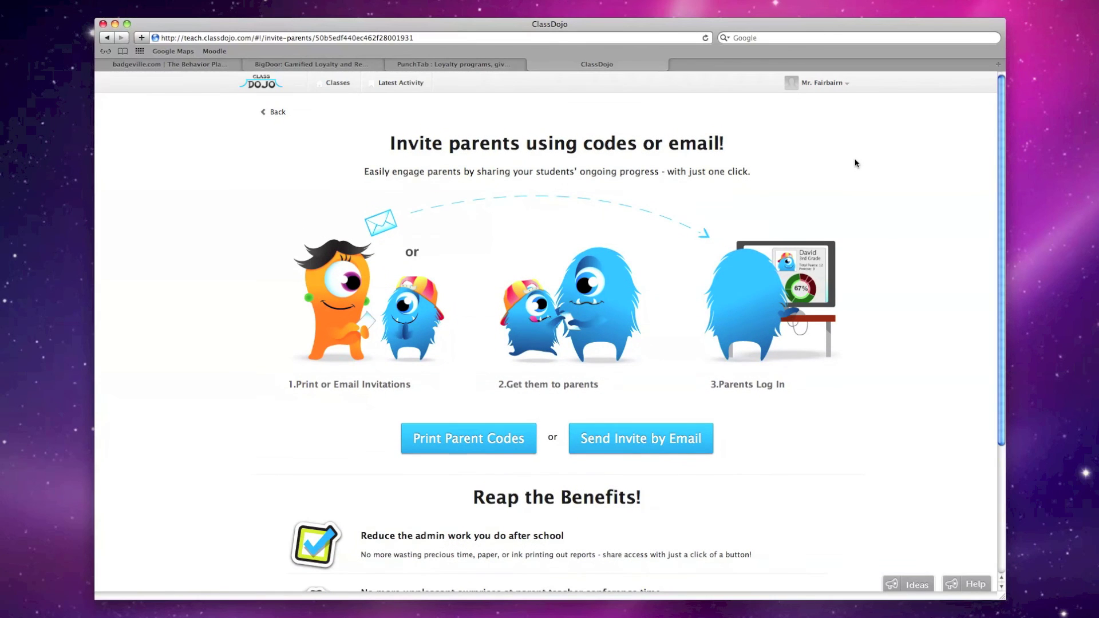
click(476, 451)
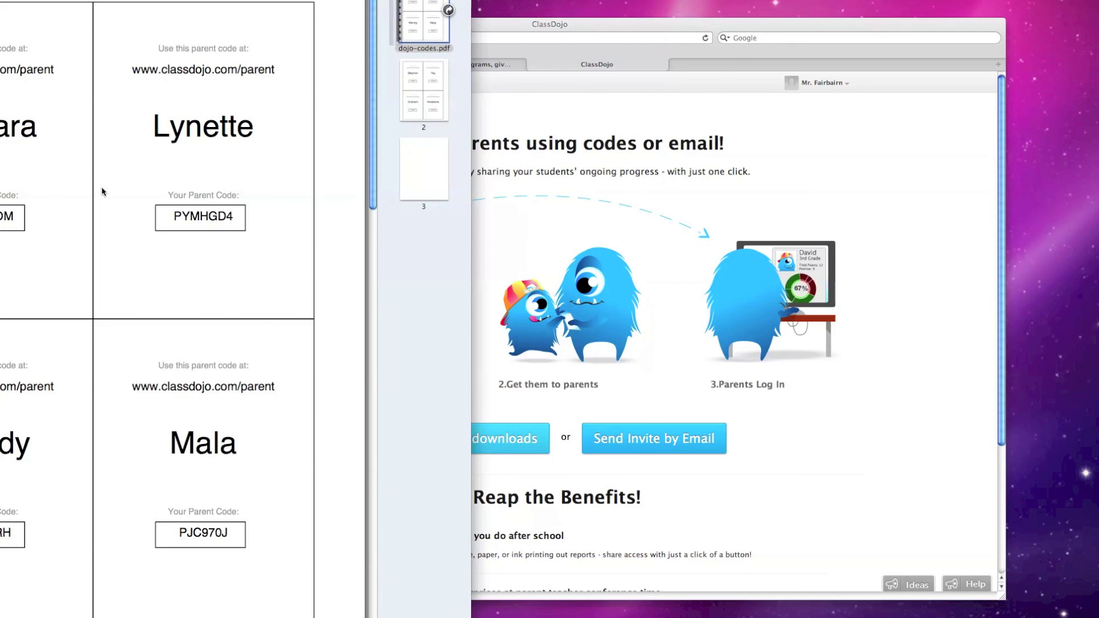
drag(83, 217, 6, 217)
key(super+q)
scroll(671, 273, down, 5)
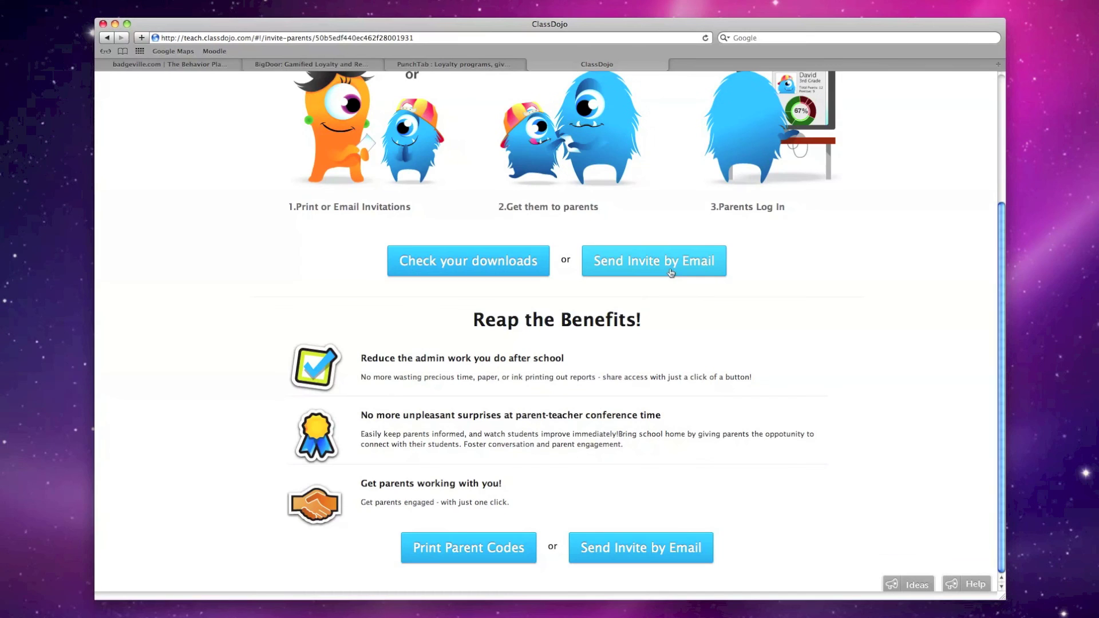
scroll(671, 272, up, 5)
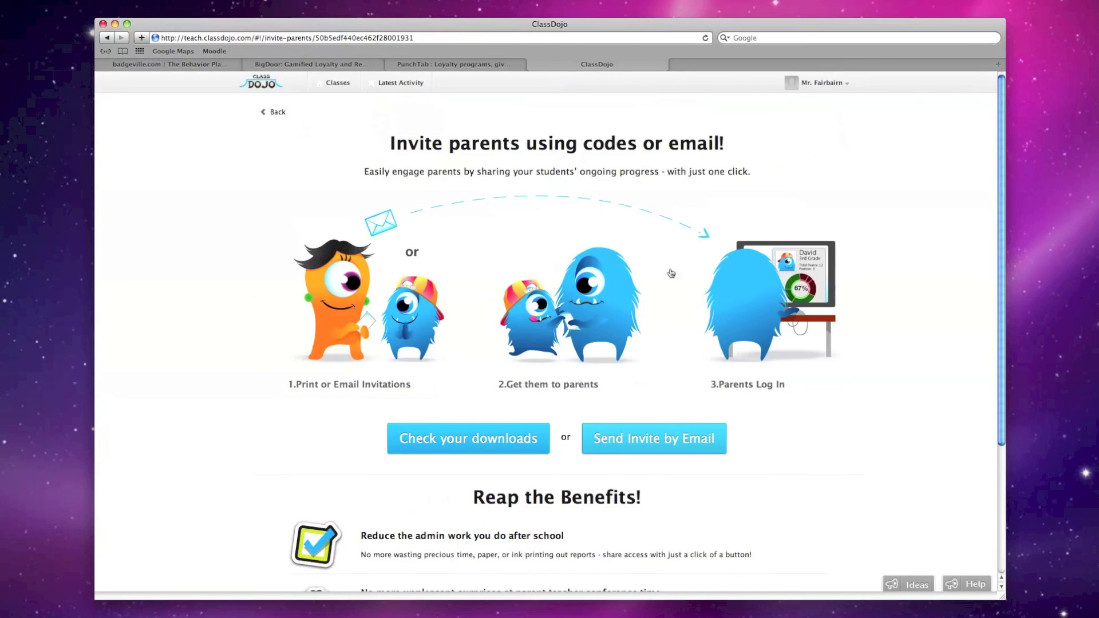
Go back from Invite parents via the class dashboard to the teacher launchpad
click(263, 111)
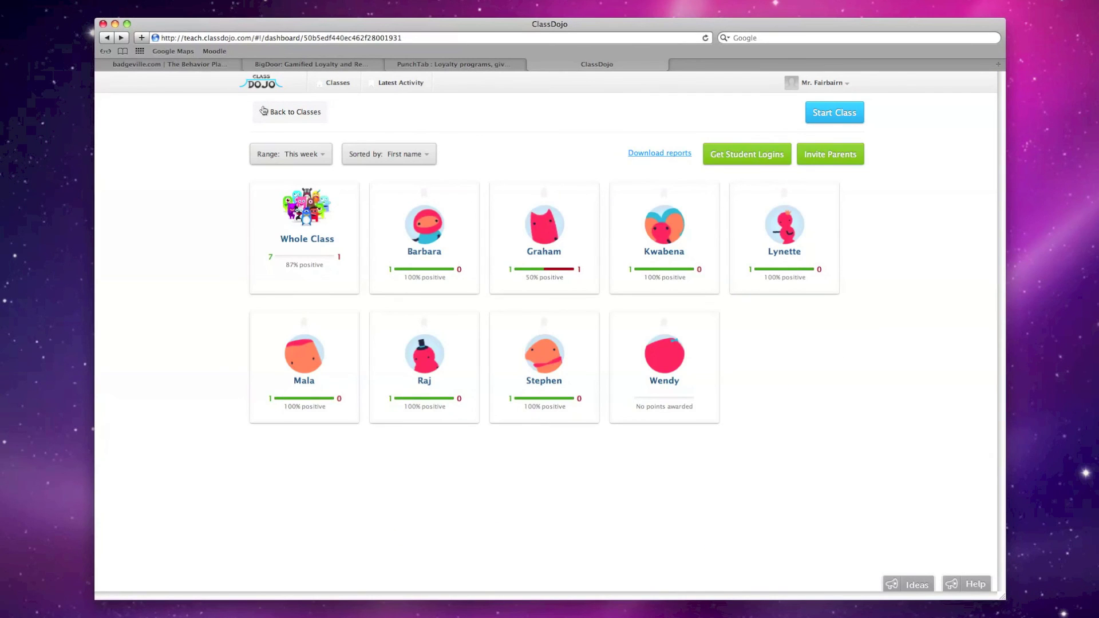
click(264, 111)
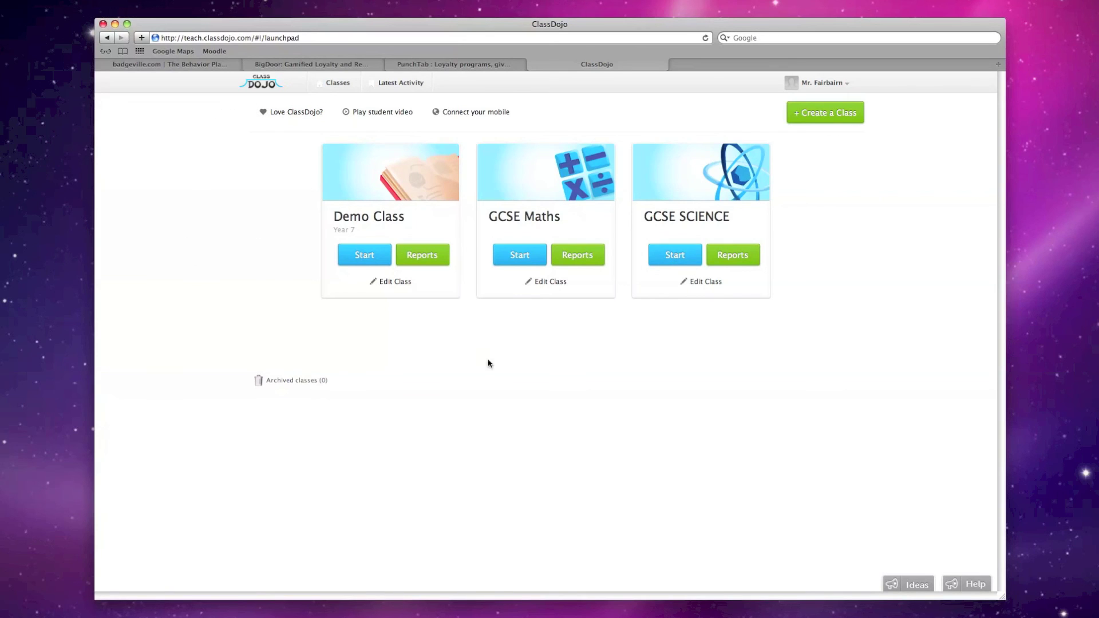
click(484, 110)
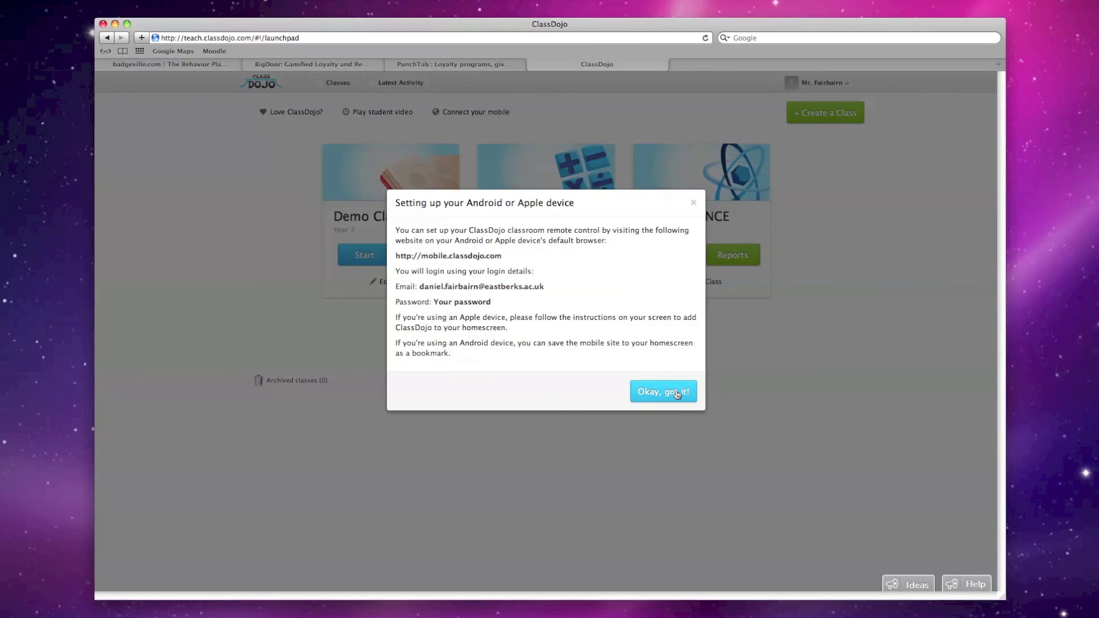
click(733, 432)
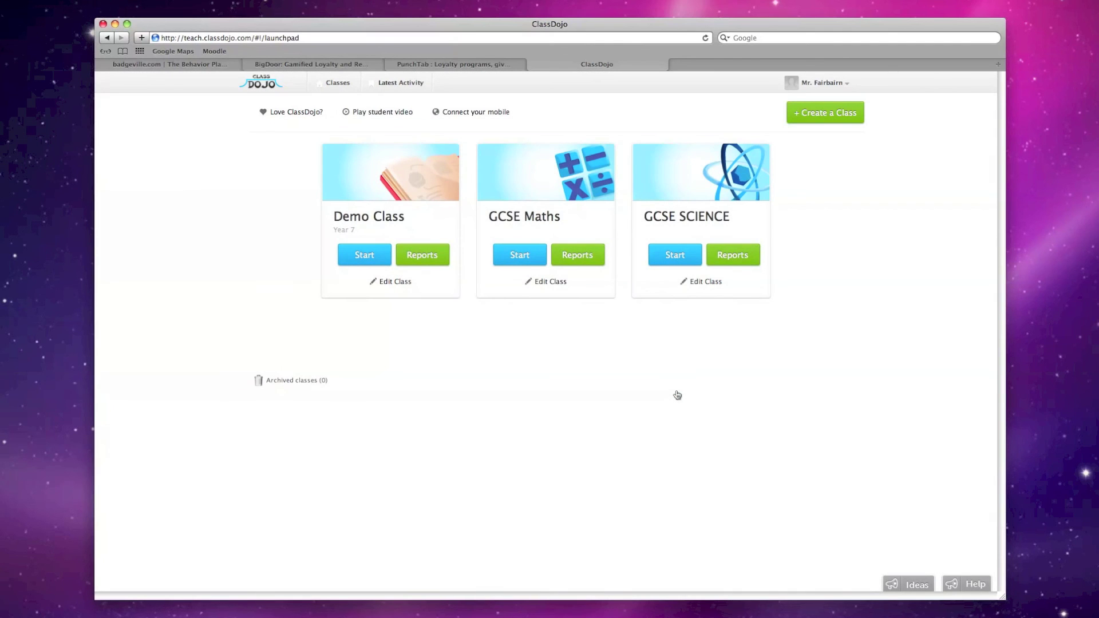